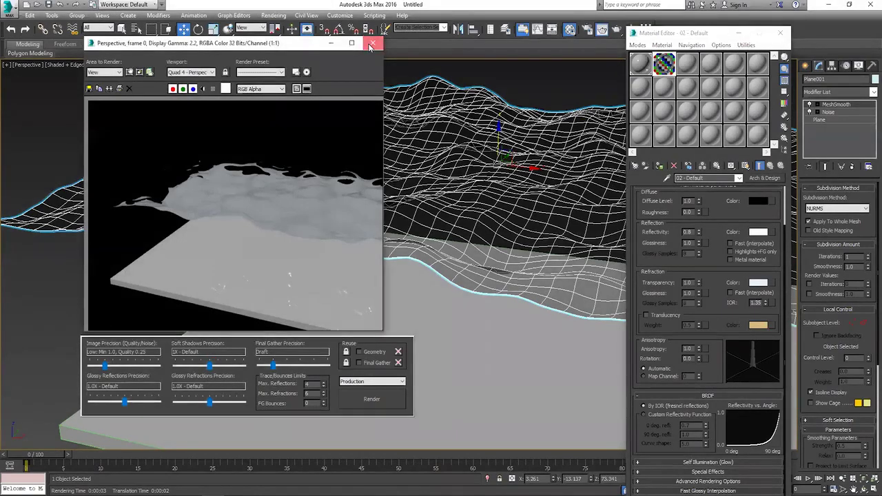
Step: Close the Rendered Frame Window showing the water-plane test render
left_click(371, 45)
Step: Create a standard Omni light on the water plane
scroll(413, 266, "down", 5)
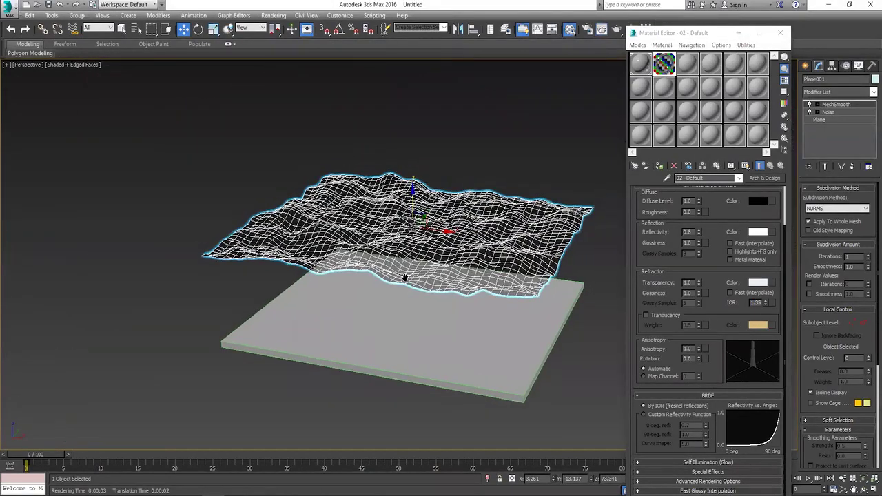
scroll(406, 276, "down", 2)
left_click(453, 153)
left_click(805, 65)
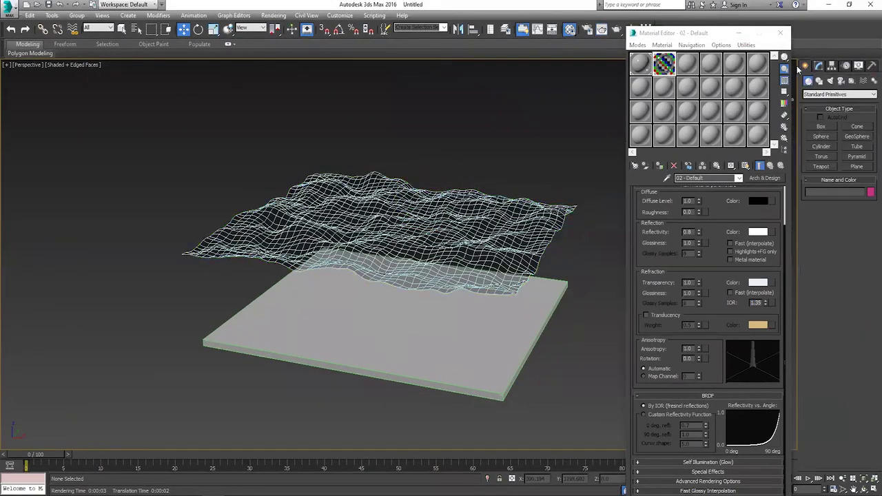
left_click(828, 95)
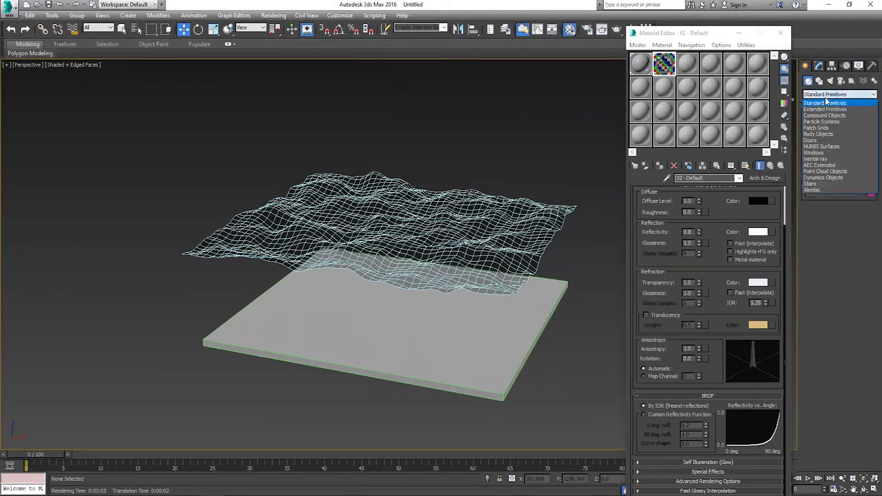
left_click(830, 81)
left_click(829, 95)
left_click(820, 109)
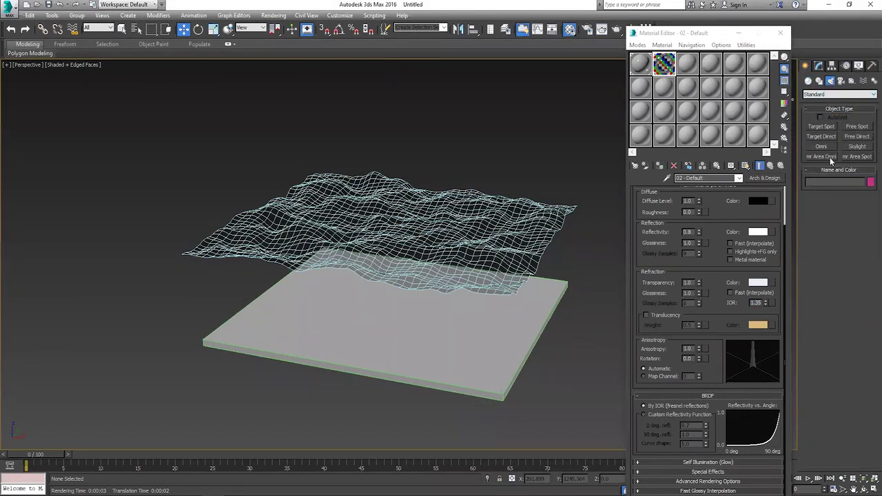
left_click(820, 147)
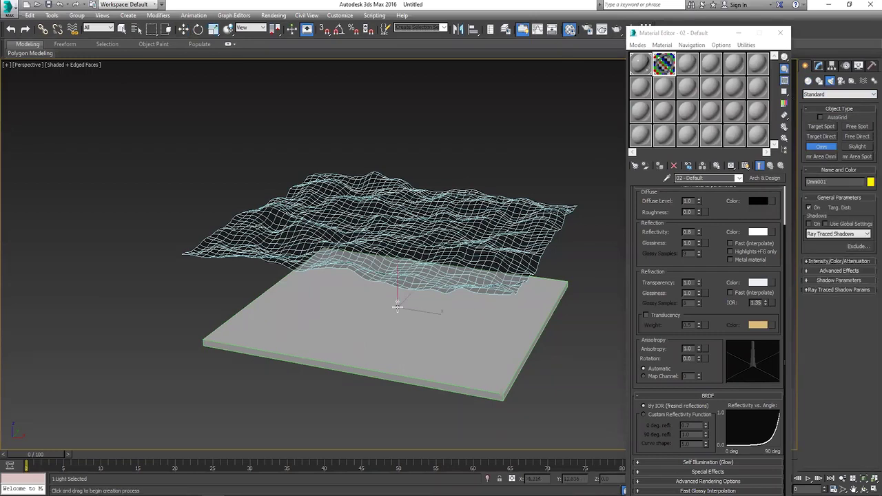
left_click(404, 303)
Step: Raise the Omni light high above the wave mesh
middle_click_drag(404, 296, 386, 266, "alt")
left_click_drag(386, 265, 384, 103)
mouse_move(375, 149)
middle_mouse_down("alt")
mouse_move(374, 191)
mouse_move(377, 135)
middle_mouse_up("alt")
left_click_drag(378, 135, 383, 103)
middle_click_drag(392, 134, 405, 109, "alt")
left_click_drag(406, 108, 409, 108)
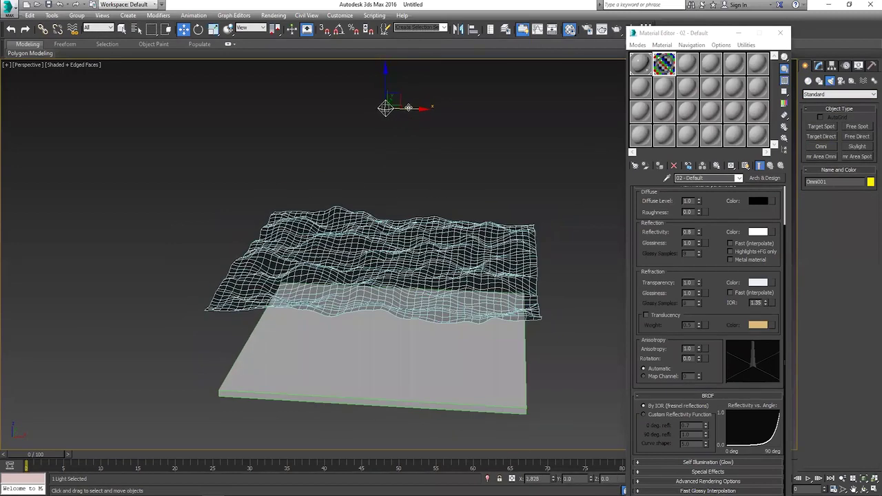
Step: Set the Omni light's shadow type to Ray Traced Shadows
left_click_drag(684, 38, 641, 43)
left_click(818, 66)
left_click_drag(818, 207, 818, 303)
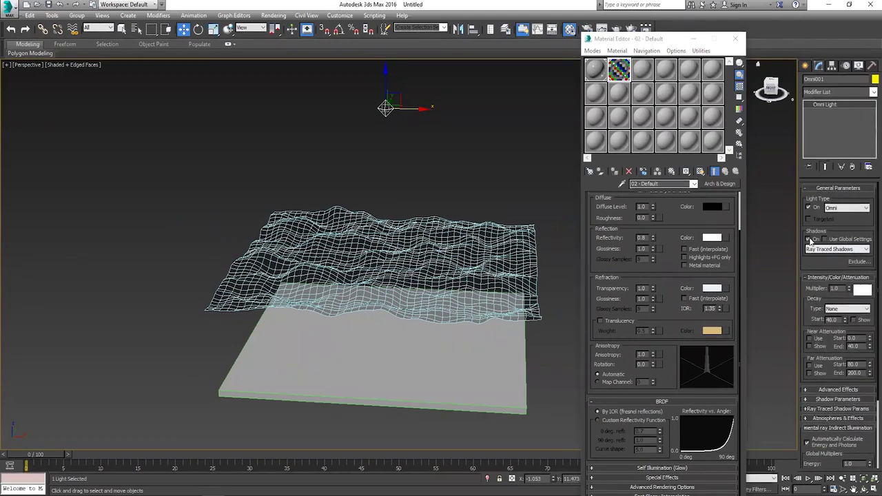
left_click(820, 251)
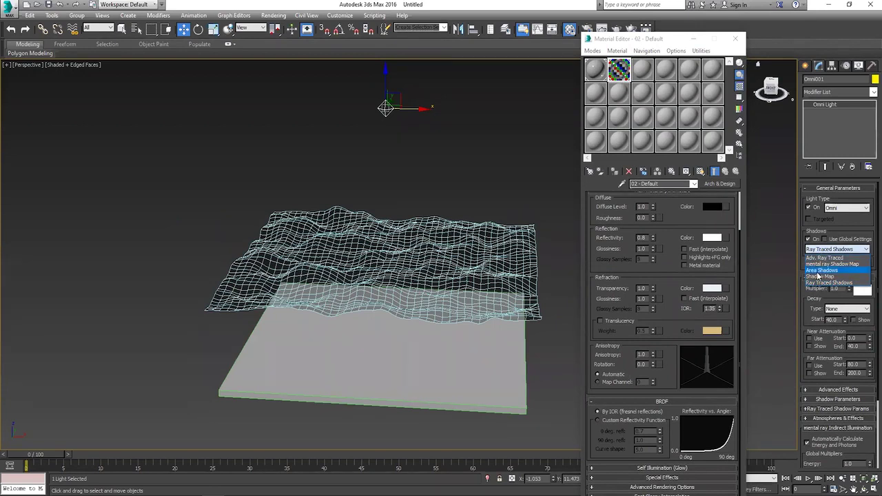
left_click(820, 270)
left_click(827, 249)
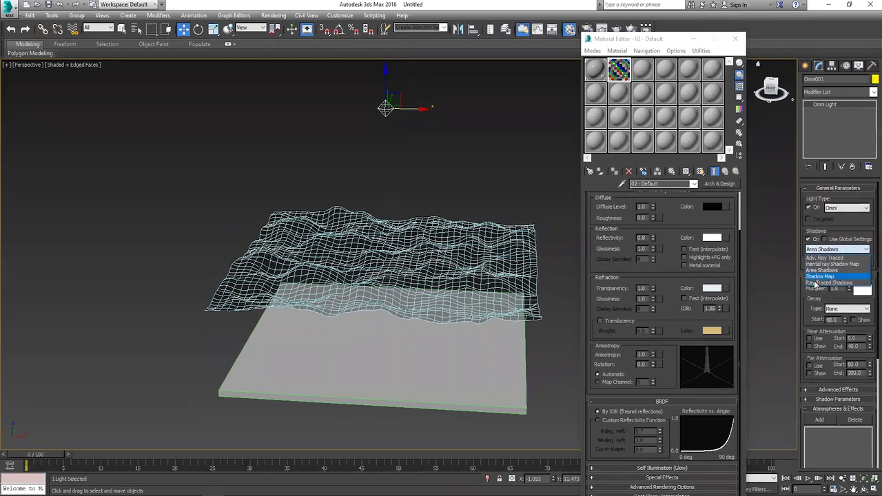
left_click(817, 282)
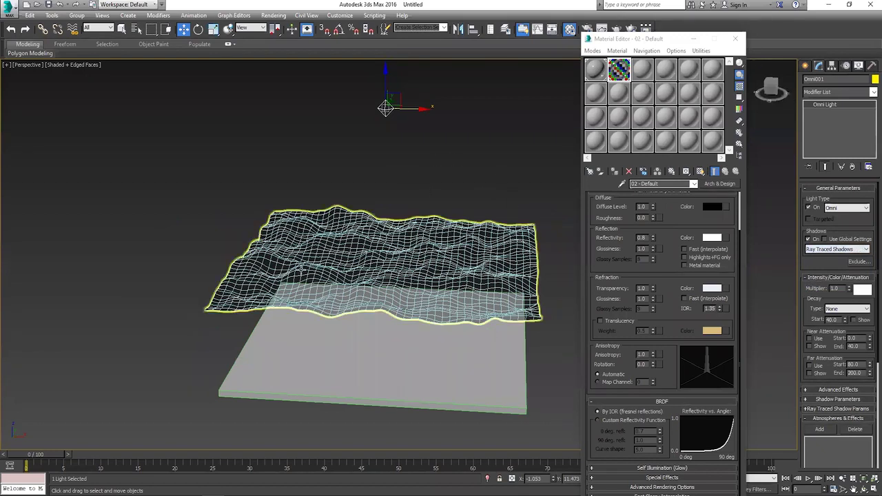
mouse_move(403, 241)
middle_mouse_down("alt")
mouse_move(391, 248)
mouse_move(358, 238)
middle_mouse_up("alt")
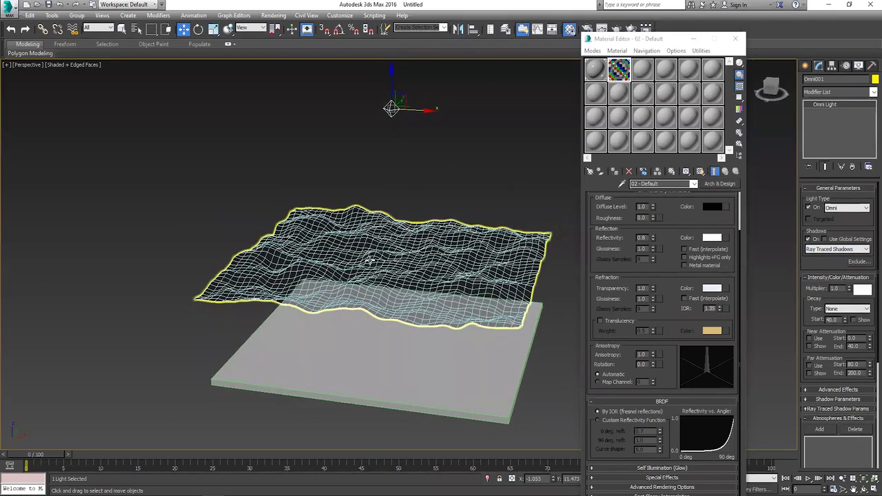
middle_click_drag(375, 281, 363, 318, "alt")
scroll(422, 266, "up", 5)
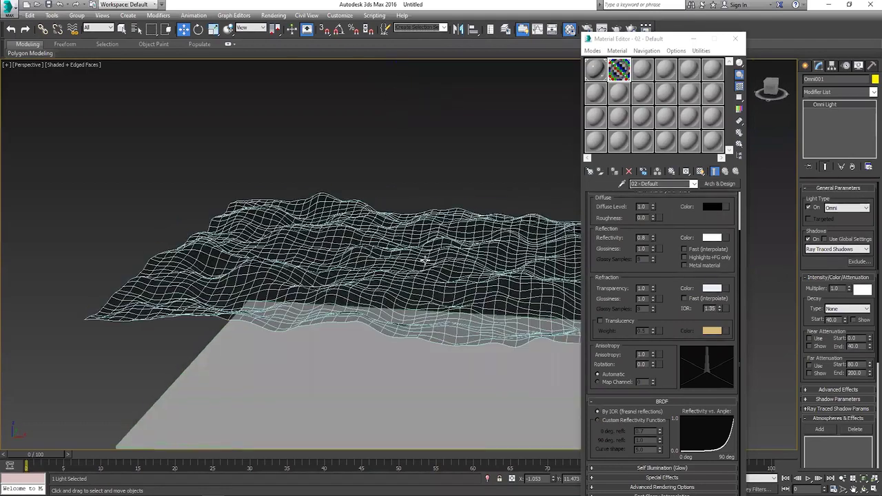
scroll(423, 265, "down", 5)
scroll(420, 262, "up", 5)
middle_click_drag(419, 261, 416, 253, "alt")
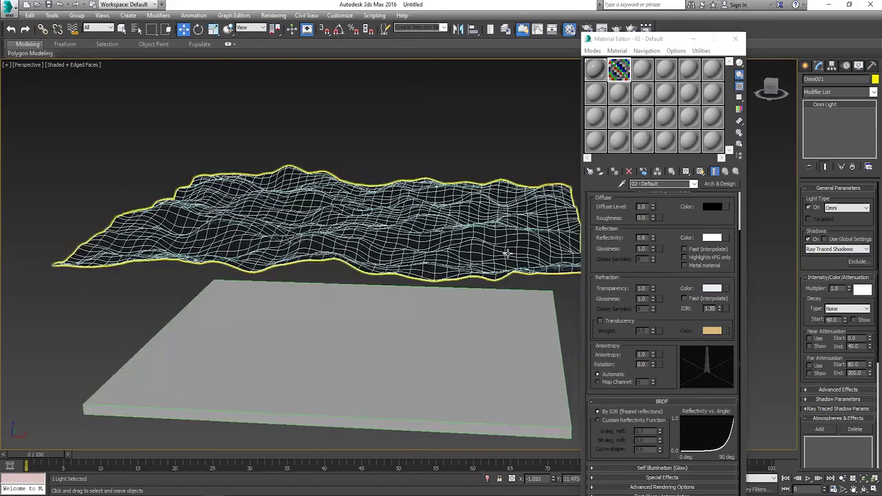
key("shift+q")
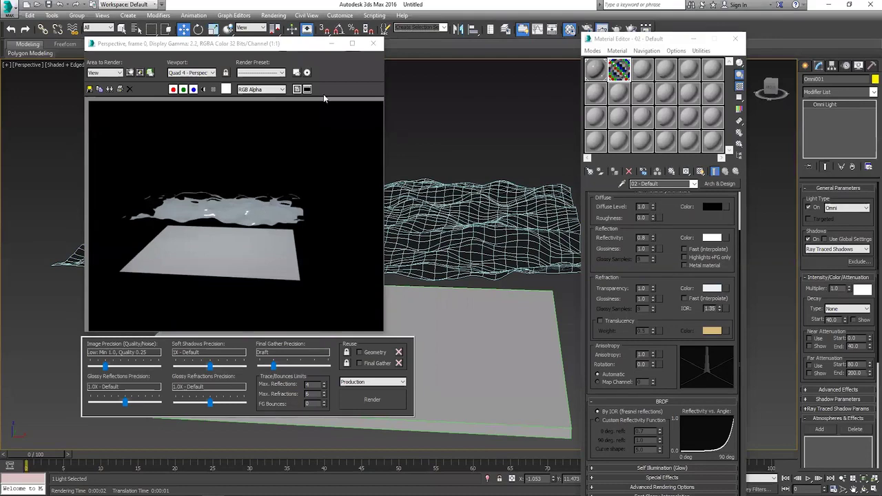
left_click(373, 43)
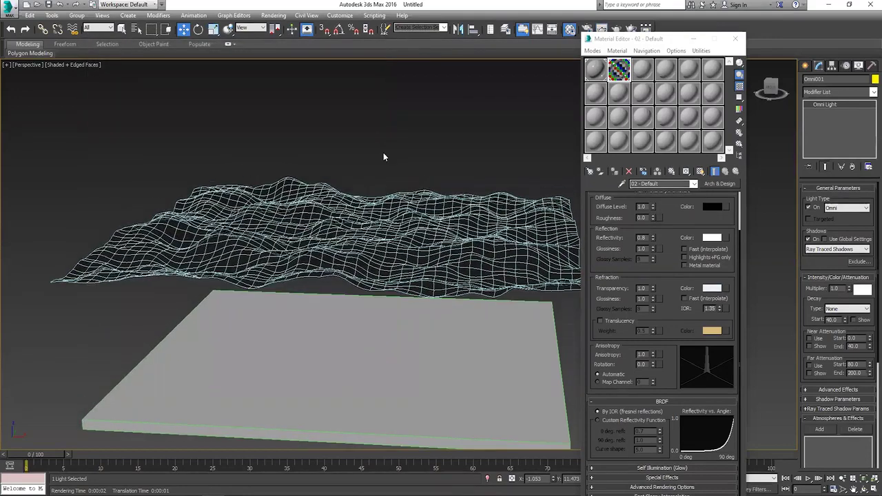
scroll(384, 152, "down", 5)
scroll(374, 157, "up", 1)
scroll(386, 165, "up", 4)
scroll(388, 172, "down", 1)
scroll(383, 167, "down", 1)
key("alt+Tab")
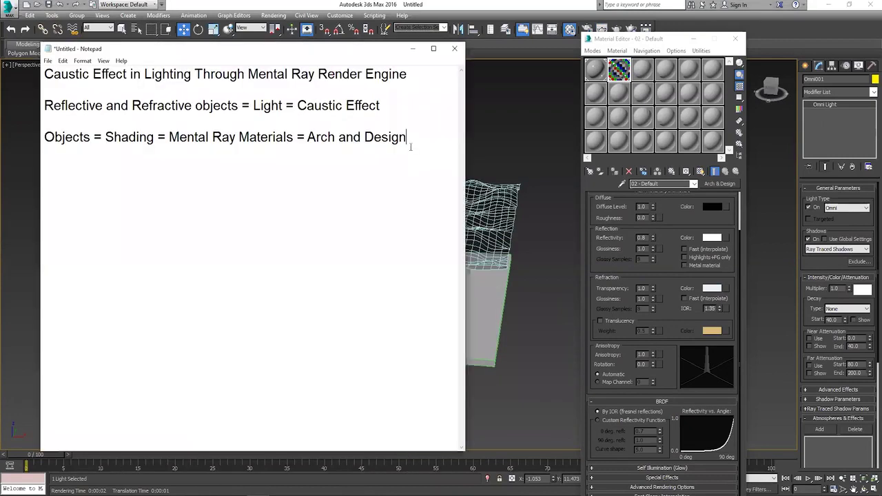
left_click_drag(173, 55, 286, 73)
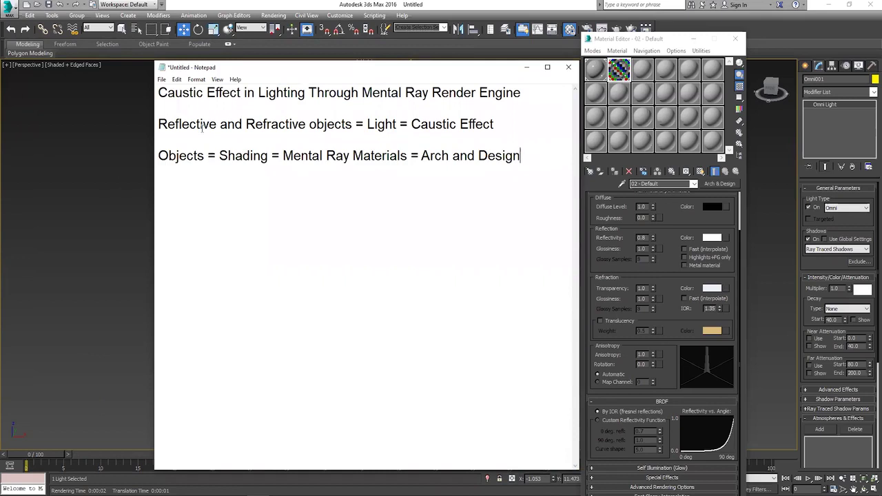
left_click_drag(220, 157, 271, 157)
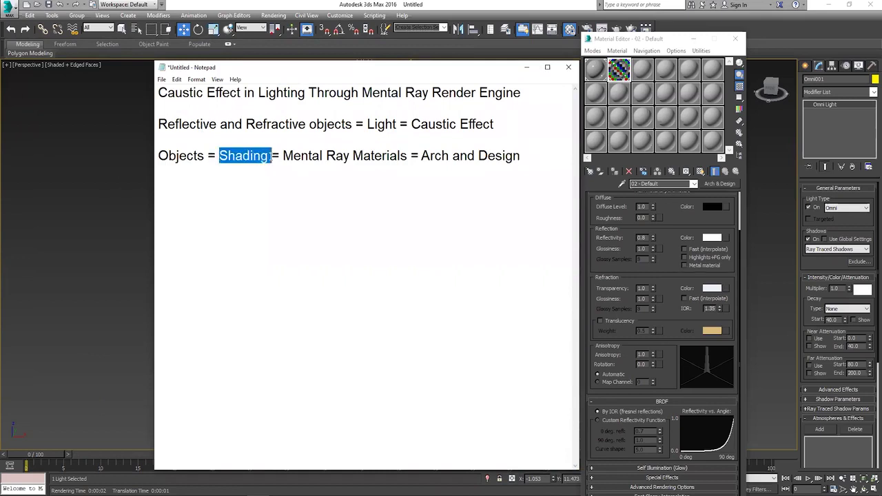
left_click_drag(205, 157, 141, 157)
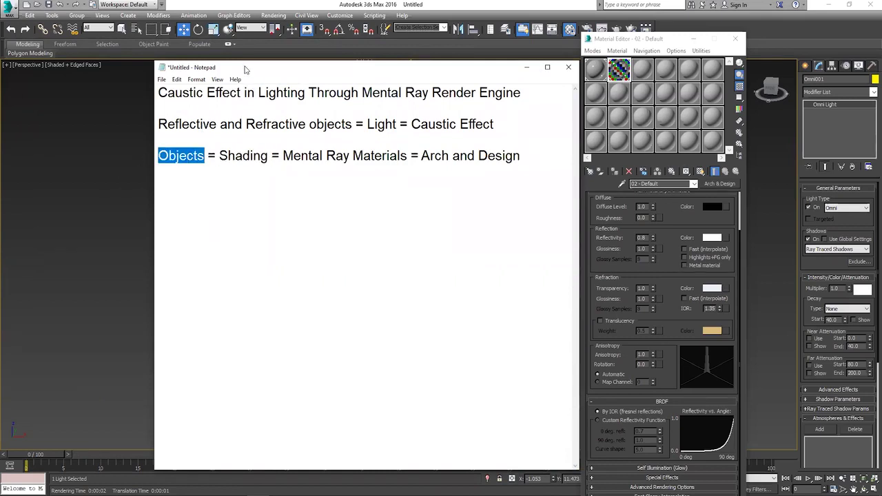
left_click_drag(245, 69, 247, 78)
mouse_move(221, 164)
left_mouse_down()
mouse_move(271, 164)
mouse_move(264, 164)
left_mouse_up()
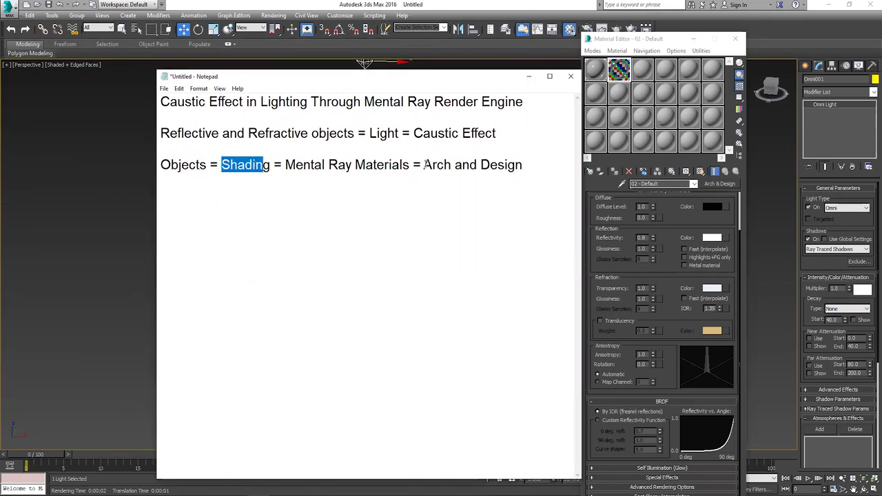
left_click_drag(425, 165, 528, 165)
left_click(530, 174)
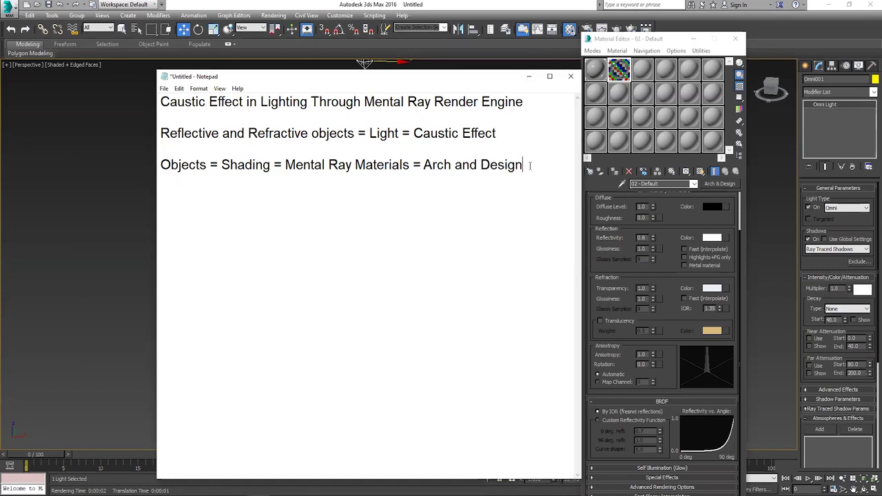
left_click(610, 78)
scroll(678, 275, "up", 1)
Step: Name the Arch & Design material 'Water' and switch back to the caustic notes
scroll(672, 325, "up", 1)
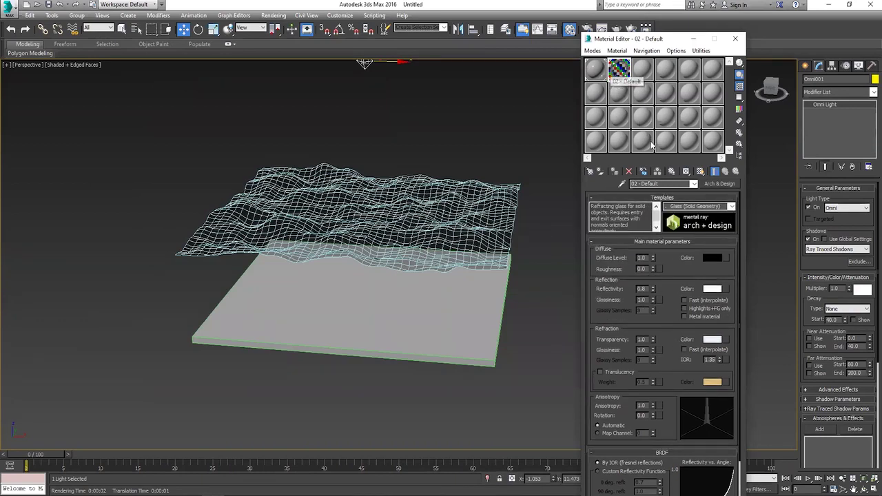
type("Water")
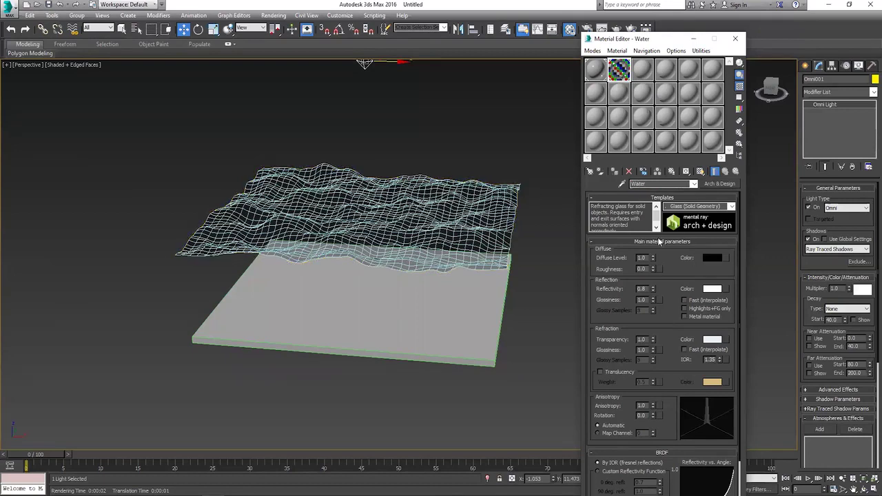
middle_click_drag(324, 207, 329, 207)
key("alt+Tab")
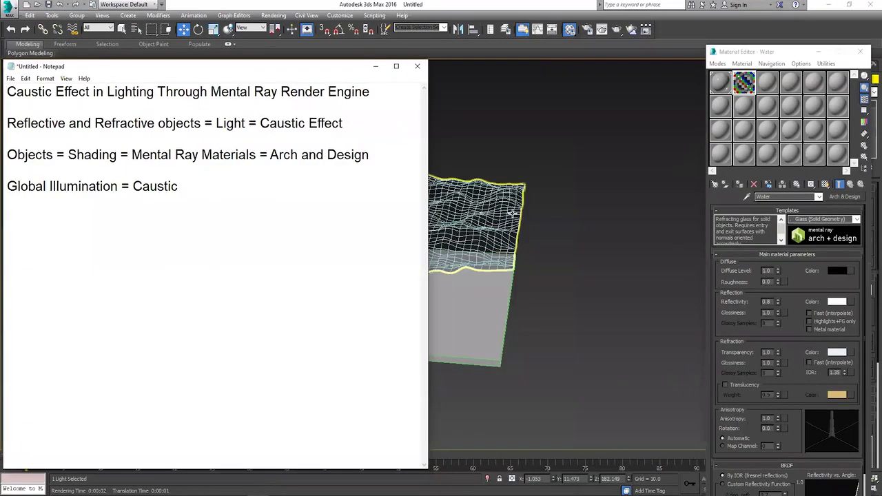
Step: Enable Caustics under Caustics & Photon Mapping in Render Setup's Global Illumination tab
key("alt+Tab")
key("F10")
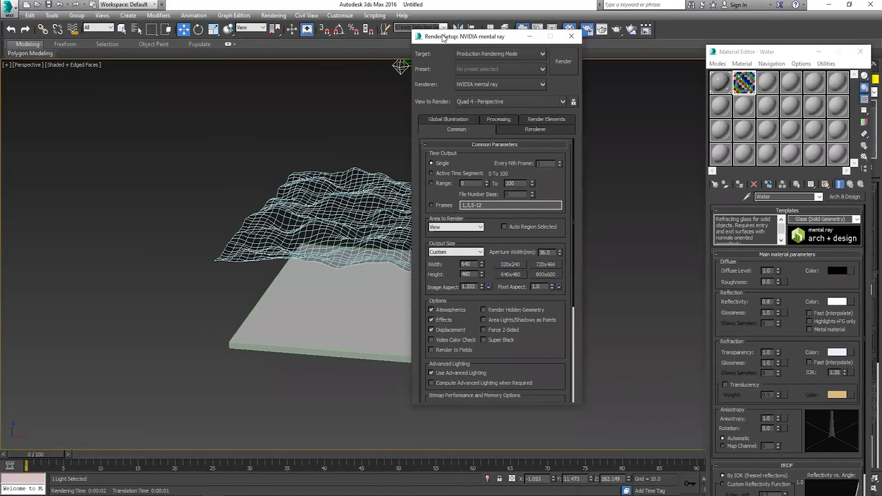
left_click_drag(443, 37, 201, 33)
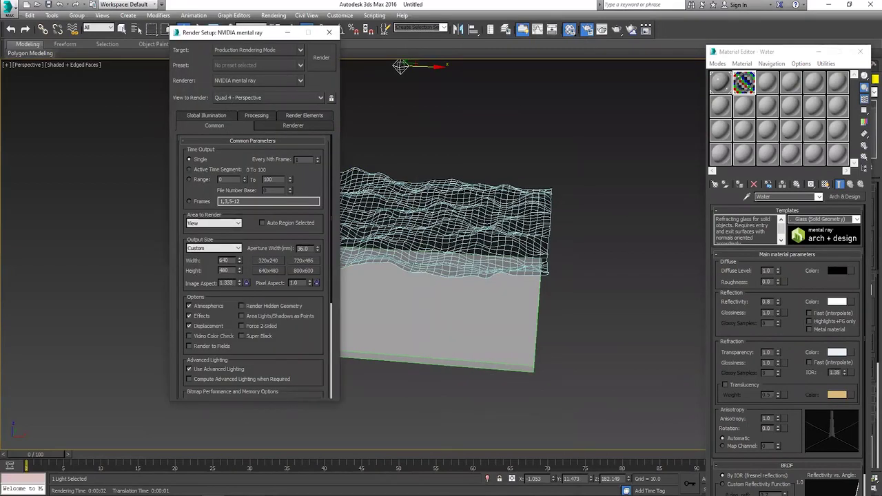
key("alt+Tab")
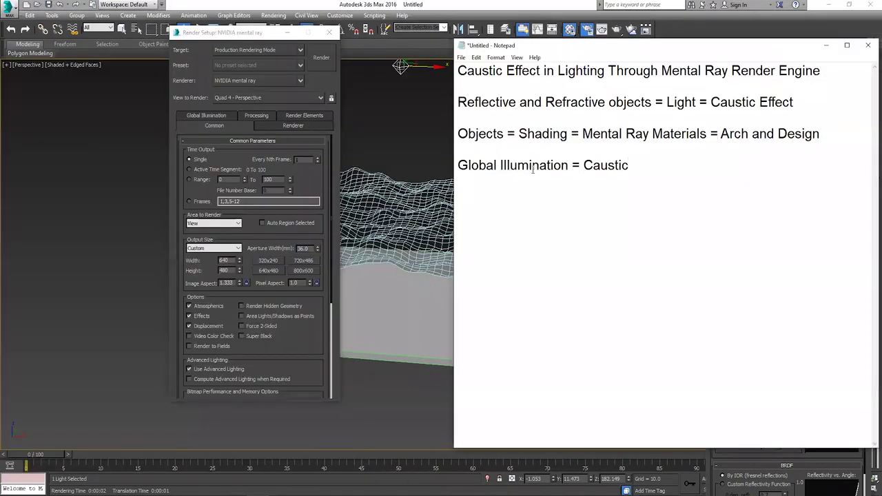
left_click(207, 116)
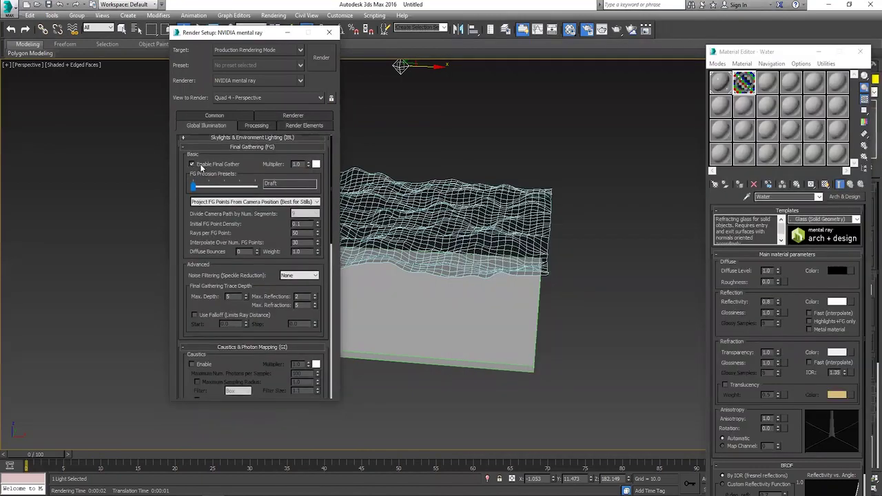
left_click_drag(203, 282, 202, 170)
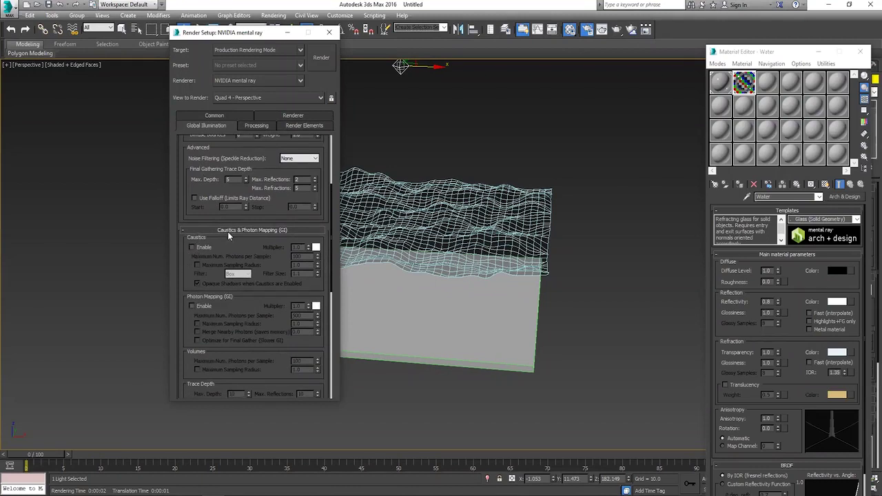
left_click(192, 248)
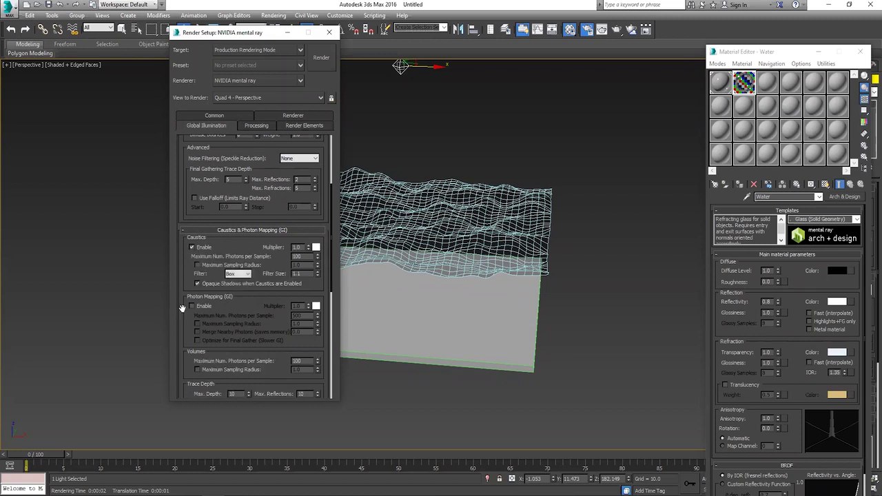
scroll(213, 306, "up", 5)
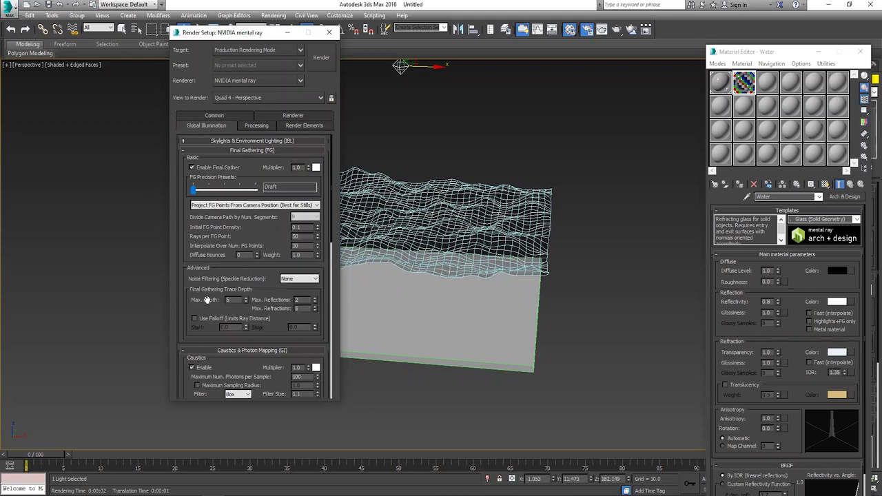
Step: Turn off Final Gather and render a test frame of the water scene
left_click(193, 168)
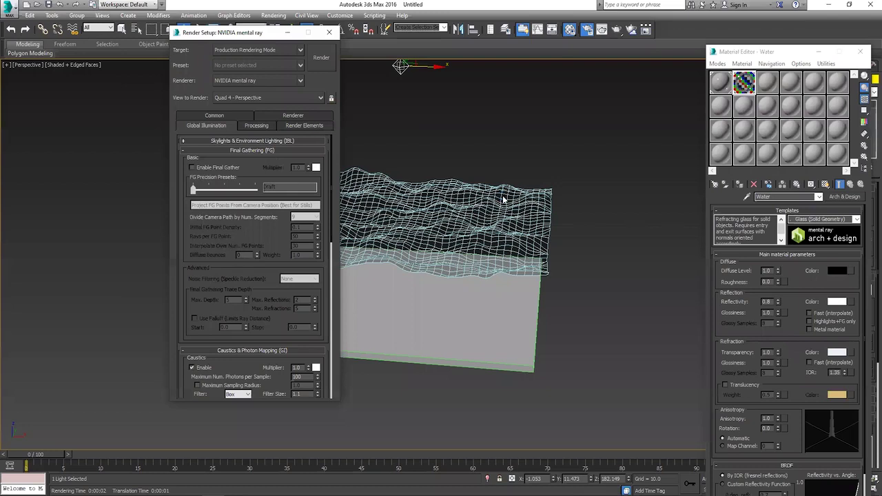
key("shift+q")
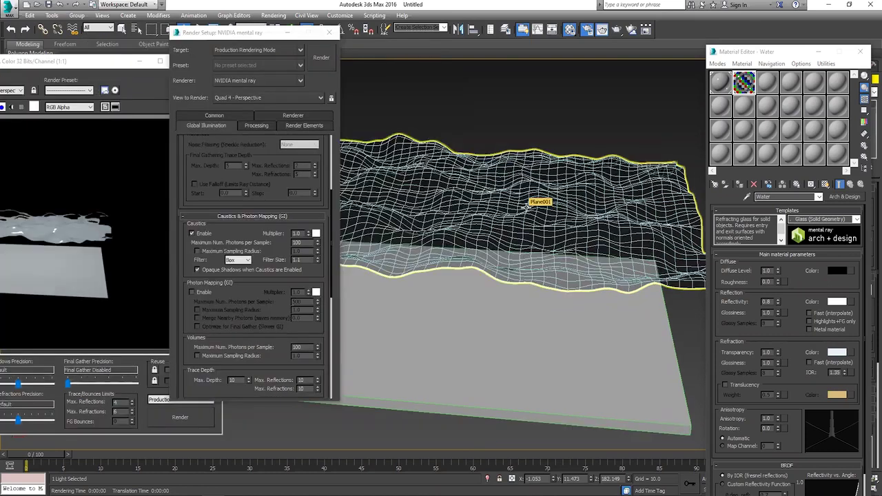
Step: Orbit and zoom the Perspective view around the wavy water mesh
left_click(517, 182)
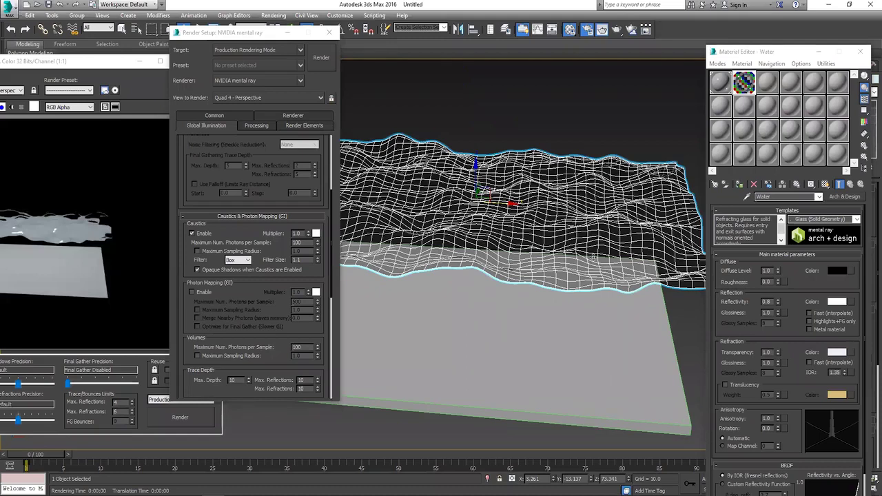
scroll(594, 258, "down", 2)
scroll(551, 262, "down", 2)
scroll(551, 262, "down", 3)
scroll(538, 262, "down", 2)
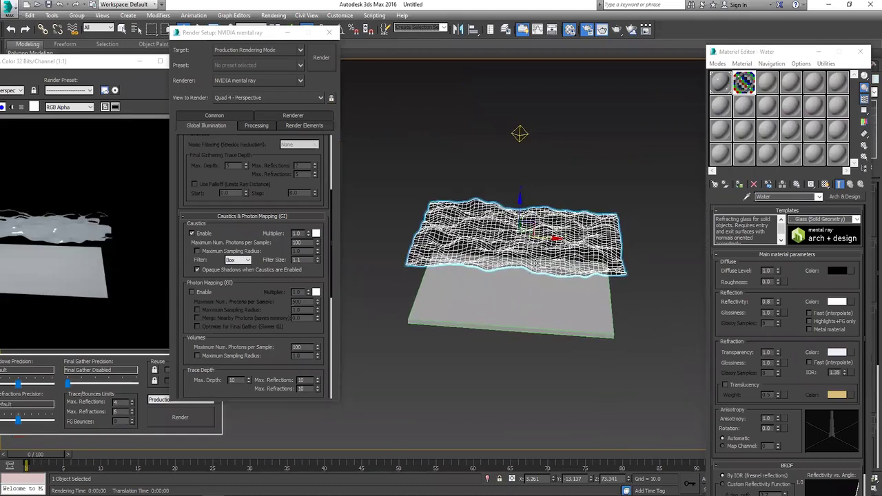
scroll(526, 264, "up", 3)
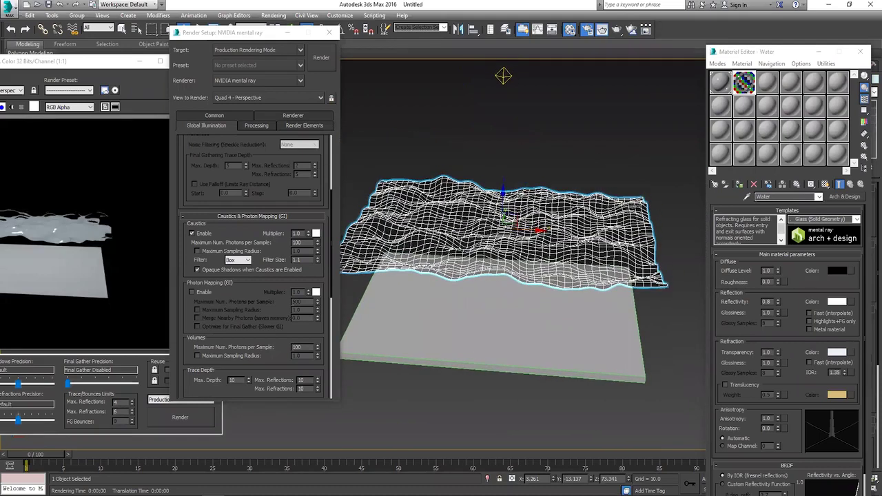
middle_click_drag(503, 222, 509, 230, "alt")
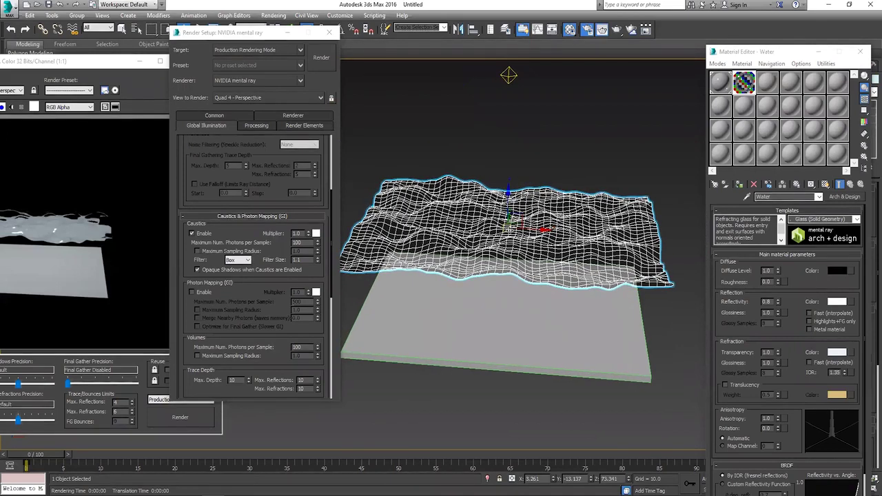
middle_click_drag(503, 228, 495, 230, "alt")
scroll(534, 265, "up", 2)
scroll(530, 265, "down", 2)
scroll(524, 266, "up", 2)
mouse_move(524, 266)
middle_mouse_down("alt")
mouse_move(542, 251)
mouse_move(577, 147)
middle_mouse_up("alt")
left_click(530, 262)
scroll(542, 251, "down", 2)
scroll(537, 255, "down", 1)
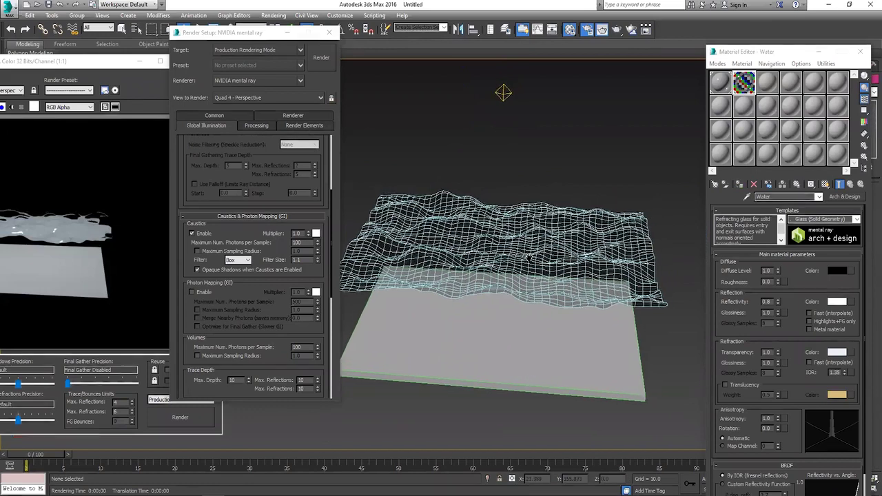
left_click(522, 247)
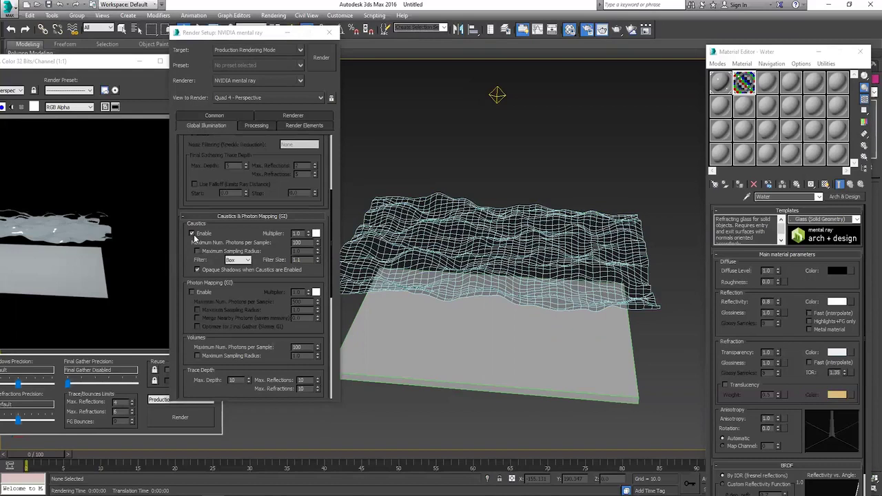
Step: Bring the rendered test frame to the front and reselect the water mesh
left_click_drag(69, 61, 135, 63)
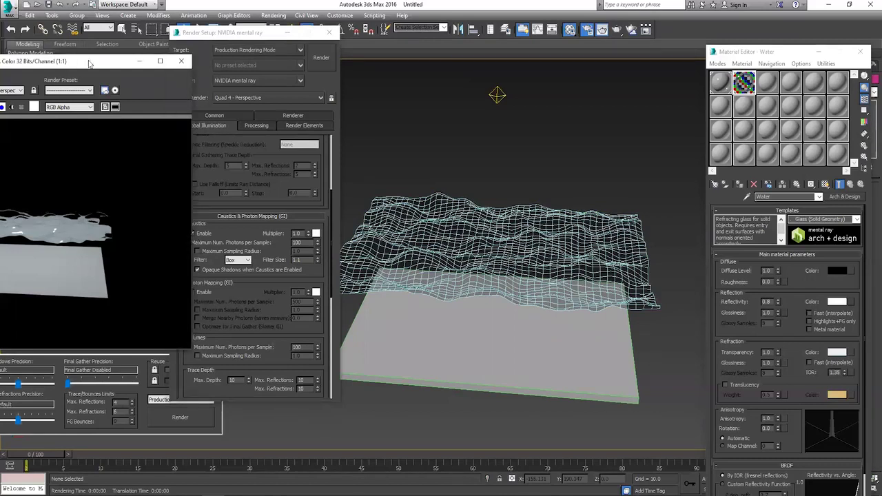
middle_click_drag(553, 188, 558, 178, "alt")
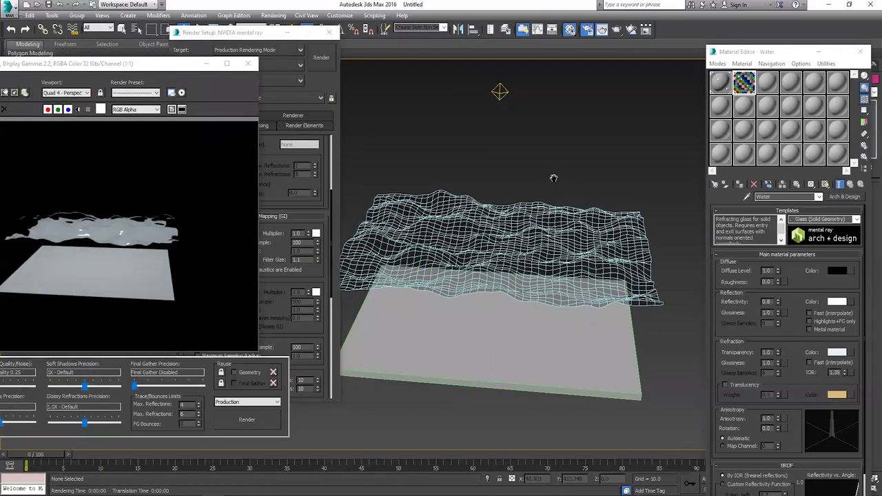
left_click(540, 224)
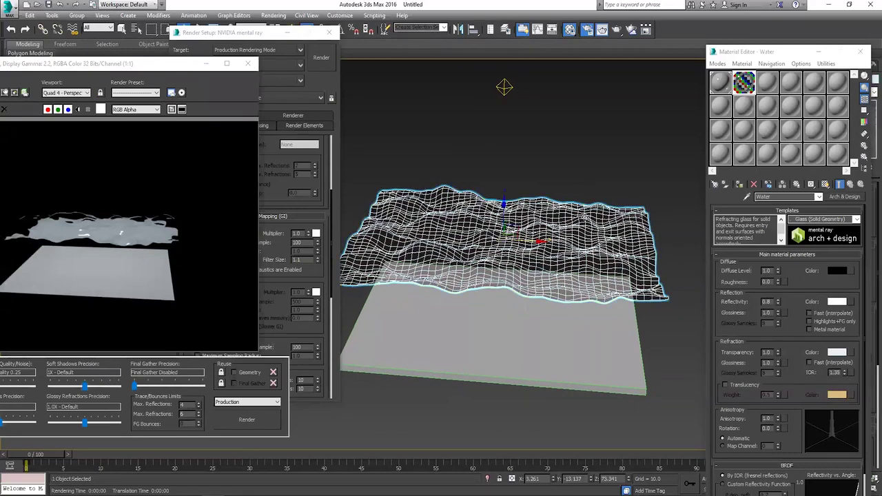
Step: Check Generate Caustics on the water mesh's mental ray Object Properties tab and confirm
right_click(586, 217)
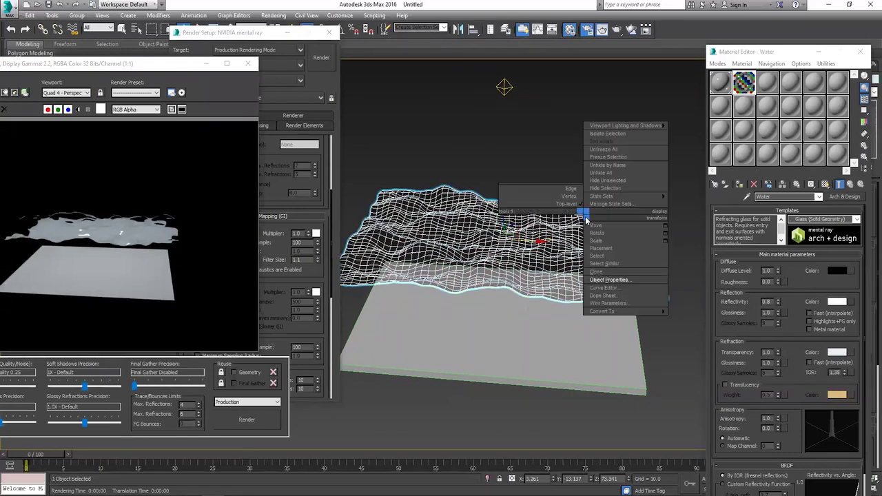
left_click(604, 281)
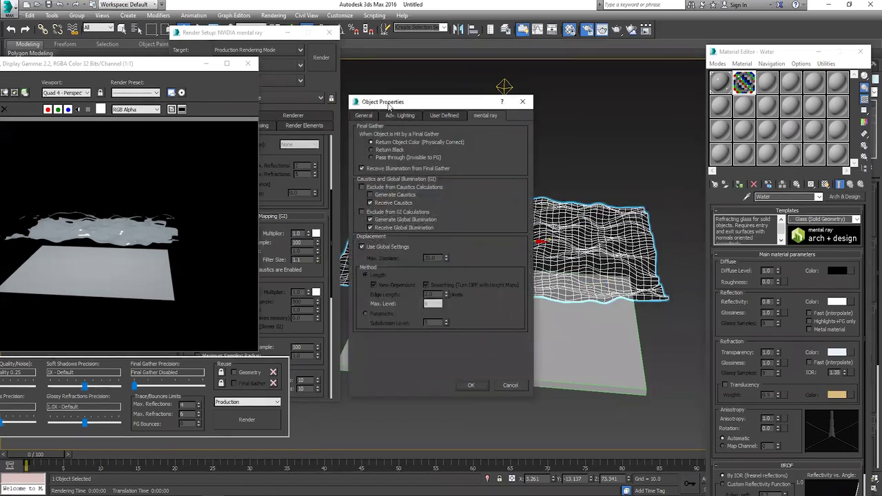
left_click_drag(388, 106, 521, 126)
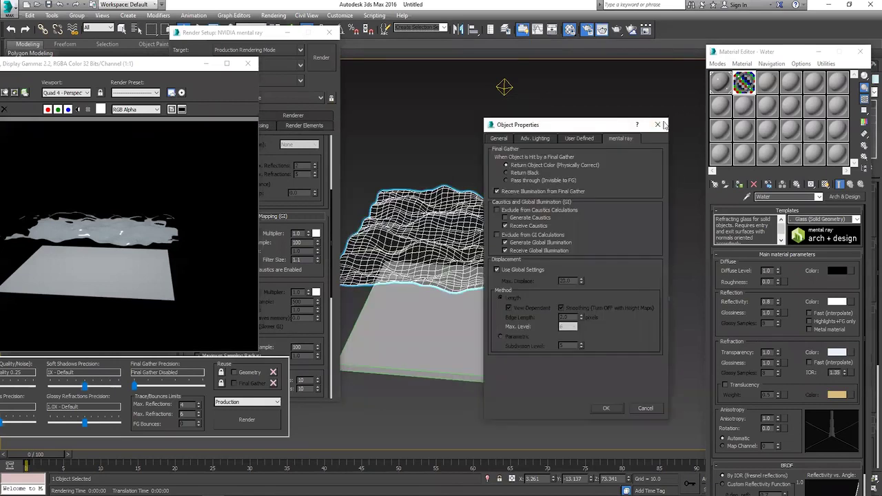
left_click(656, 122)
right_click(535, 206)
left_click(552, 274)
left_click(499, 140)
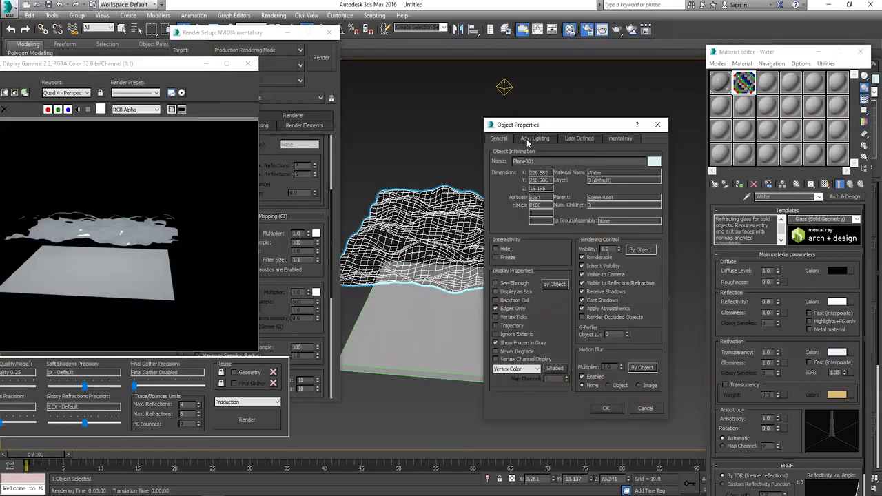
left_click(529, 141)
left_click(579, 141)
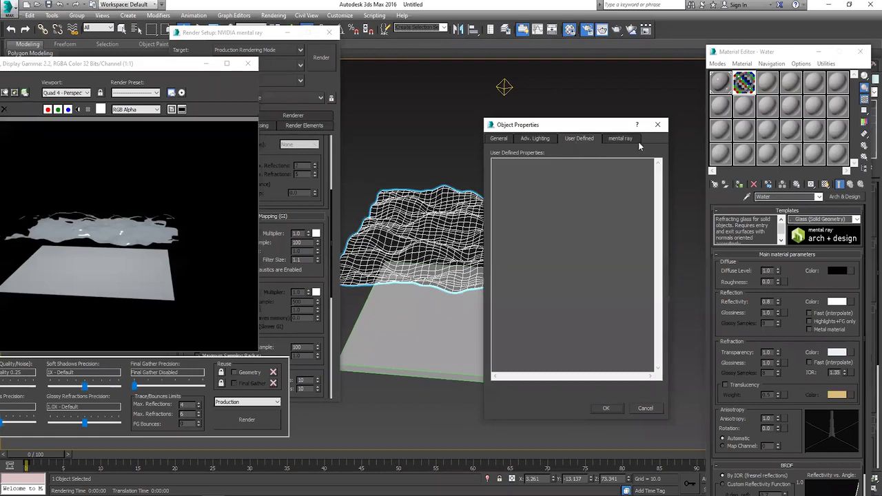
left_click(624, 146)
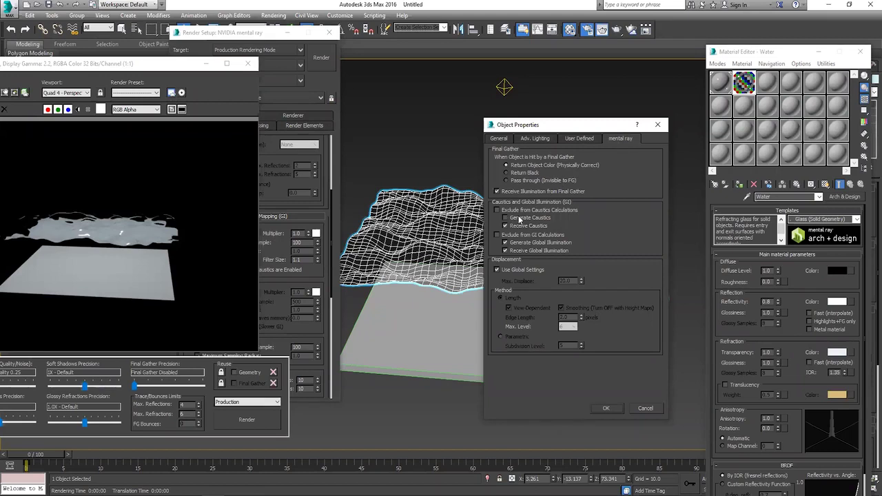
left_click_drag(553, 124, 710, 84)
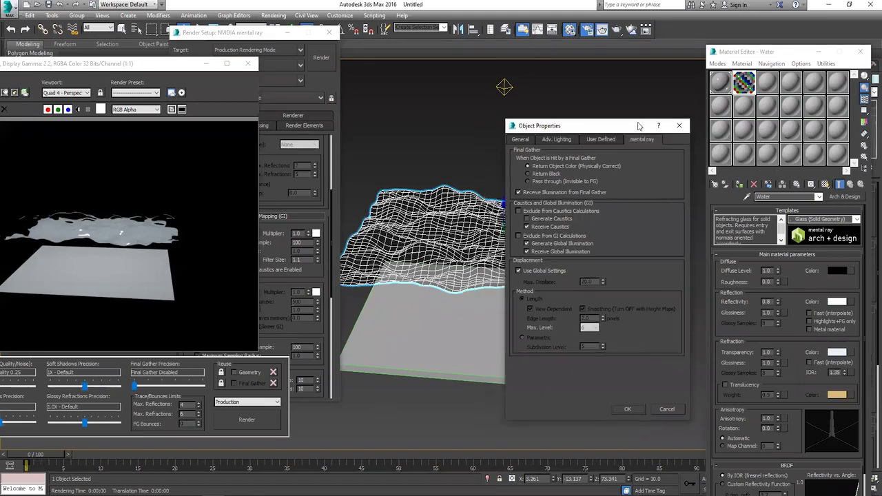
left_click(669, 177)
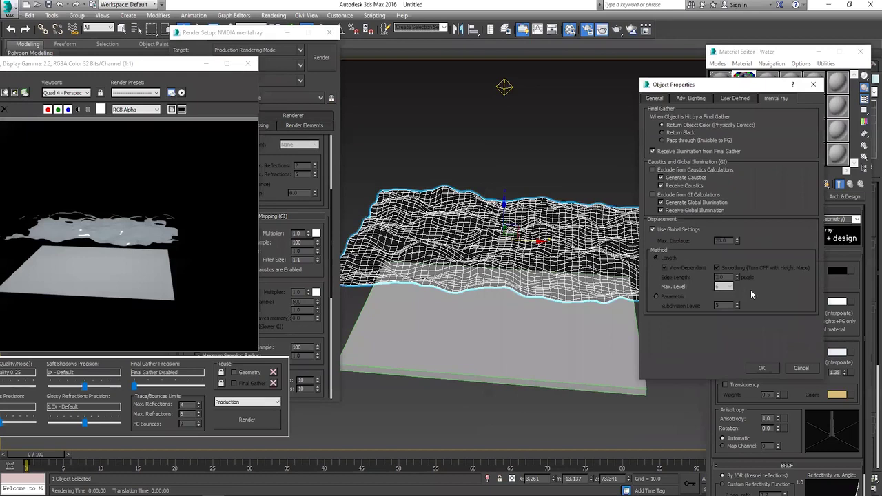
left_click(759, 369)
Step: Re-render with Shift+Q and dismiss mental ray's 'no Caustic Photon emitters' error
left_click(525, 126)
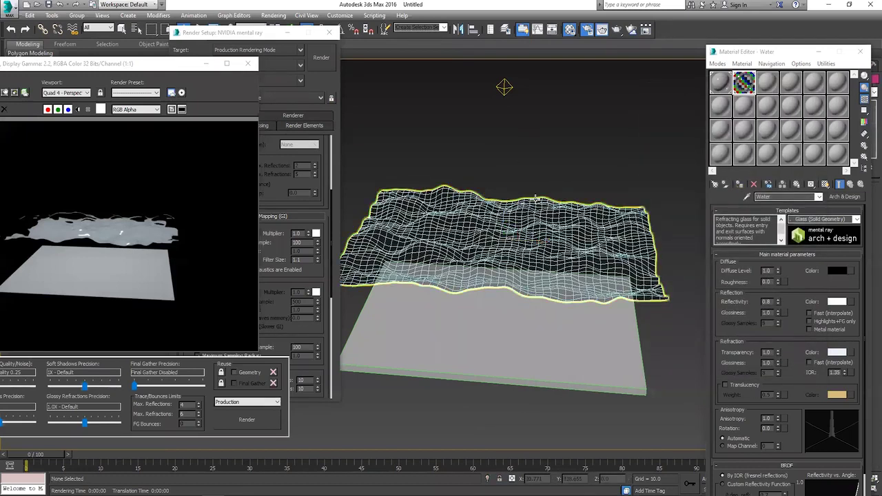
middle_click_drag(536, 198, 537, 203)
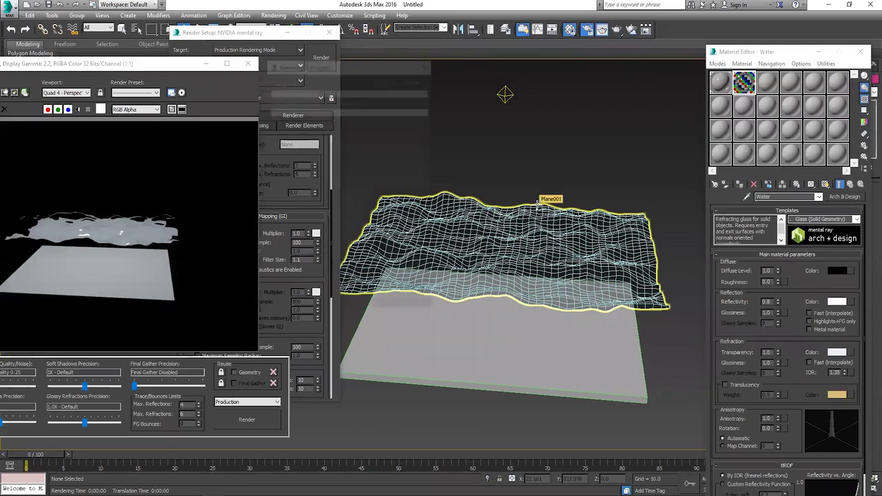
key("shift+q")
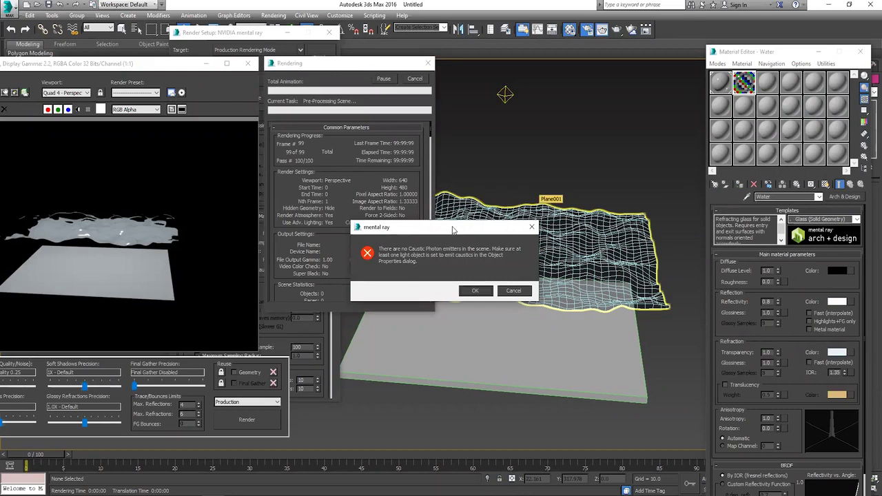
left_click_drag(452, 231, 625, 135)
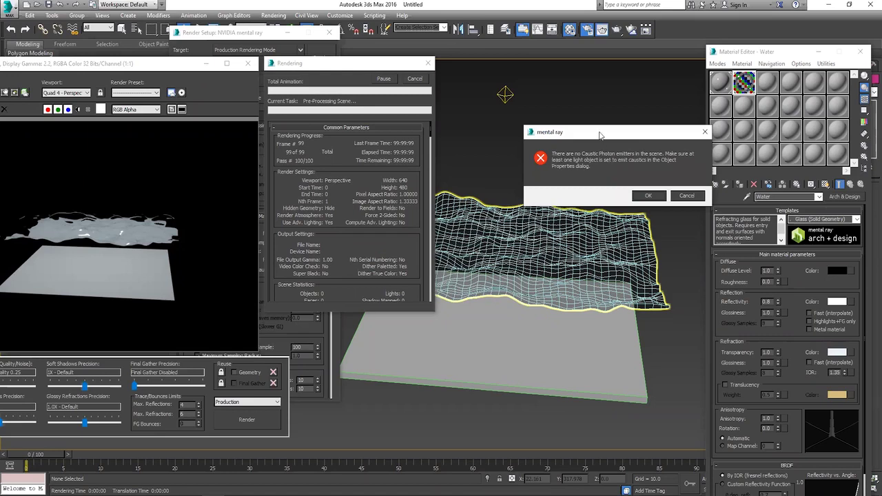
left_click_drag(600, 135, 597, 131)
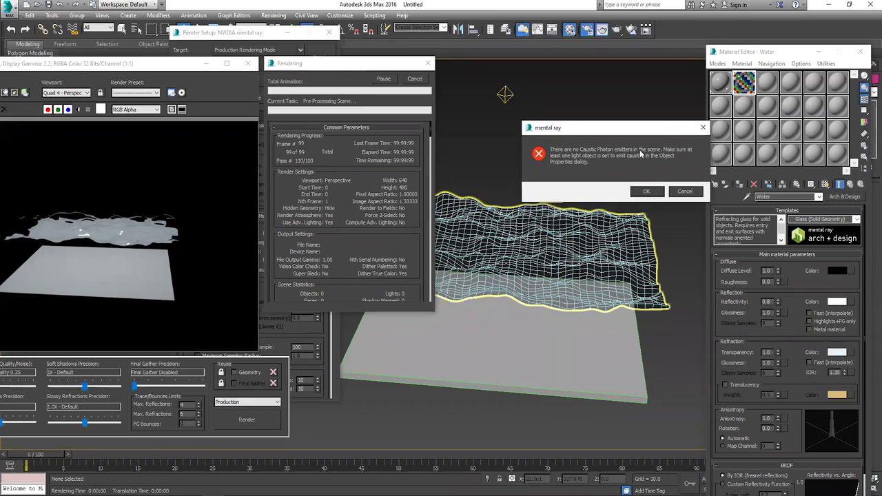
left_click(648, 192)
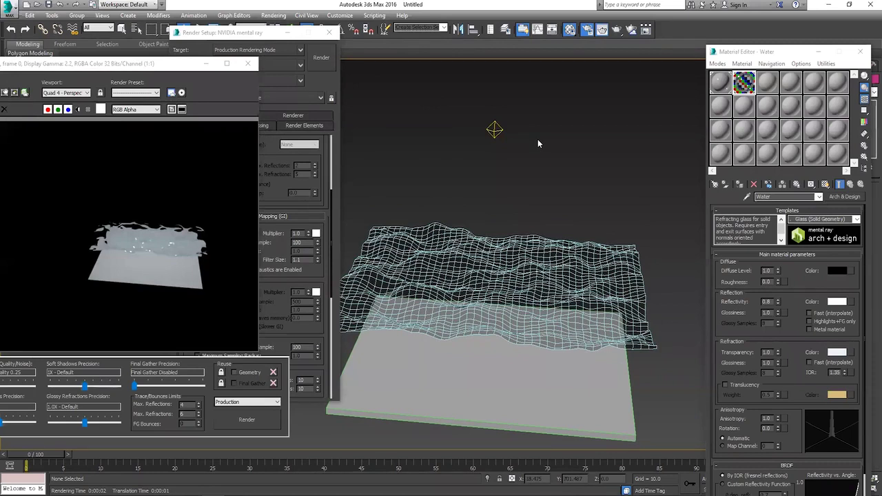
Step: Select the Omni light above the water with the Move tool
key("w")
left_click(538, 108)
left_click_drag(473, 154, 473, 153)
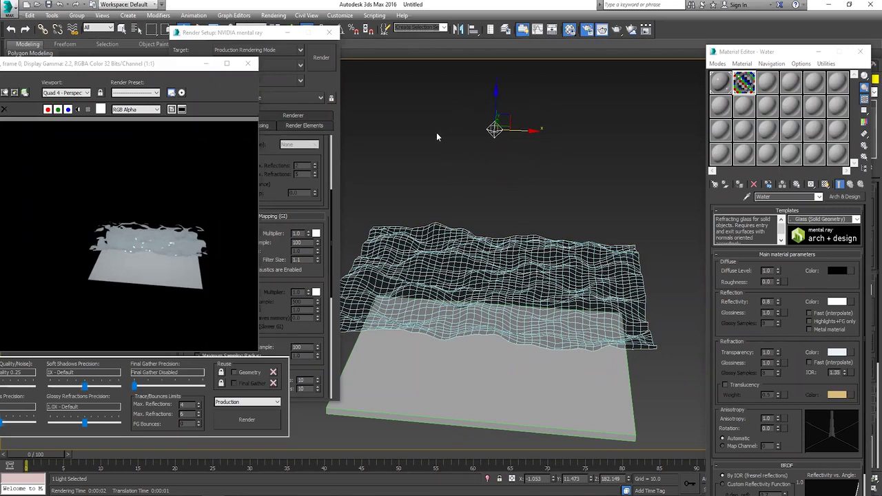
left_click(526, 159)
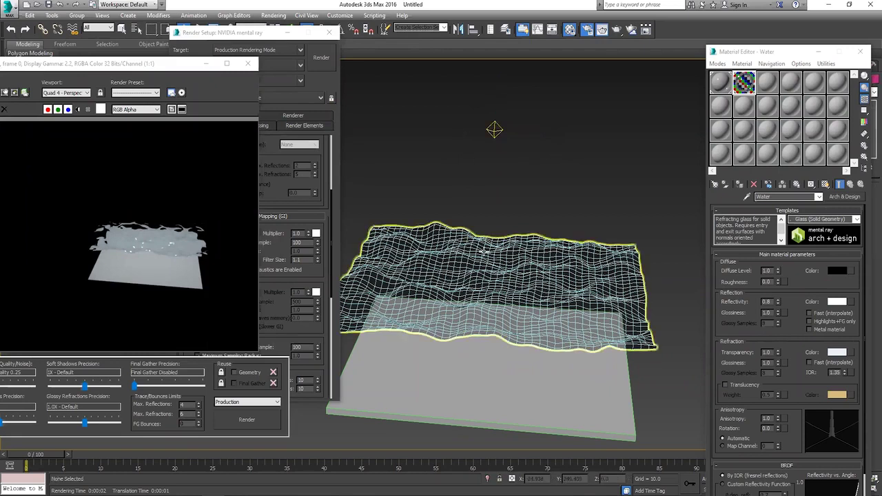
left_click(484, 255)
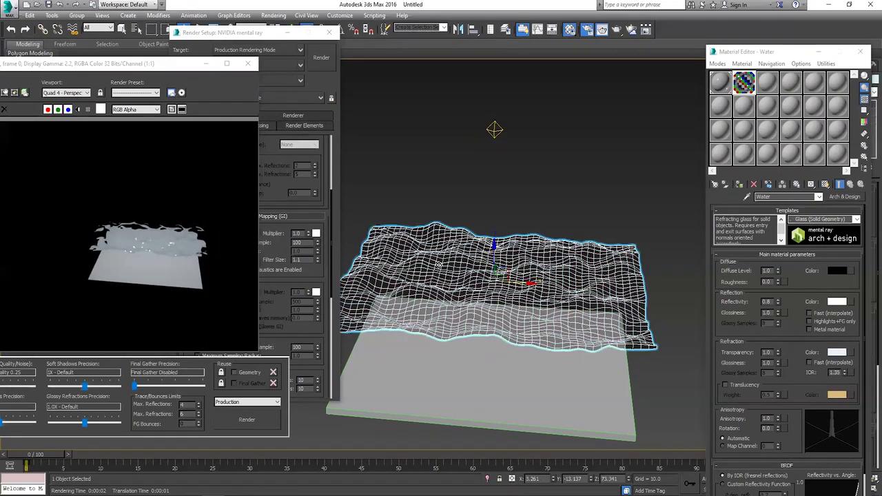
left_click_drag(530, 88, 390, 179)
left_click(389, 183)
left_click_drag(538, 88, 481, 140)
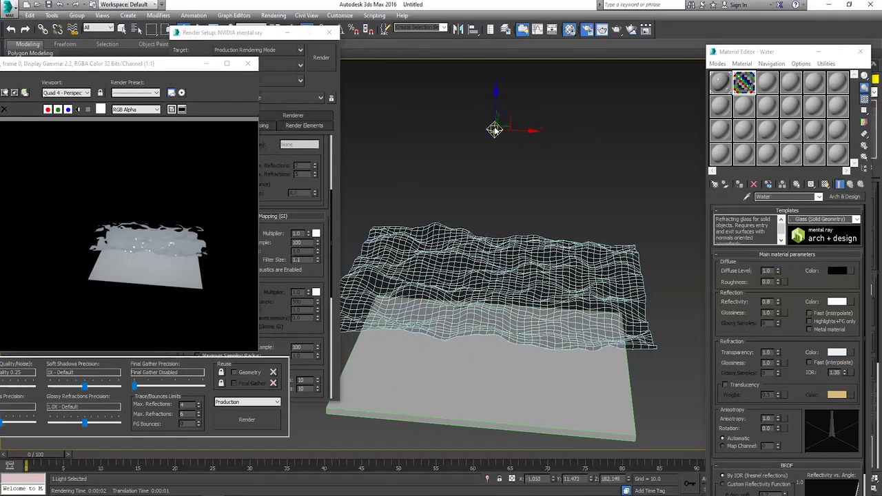
Step: Turn on Generate Caustics in the light's mental ray Object Properties and confirm
right_click(495, 130)
left_click(513, 195)
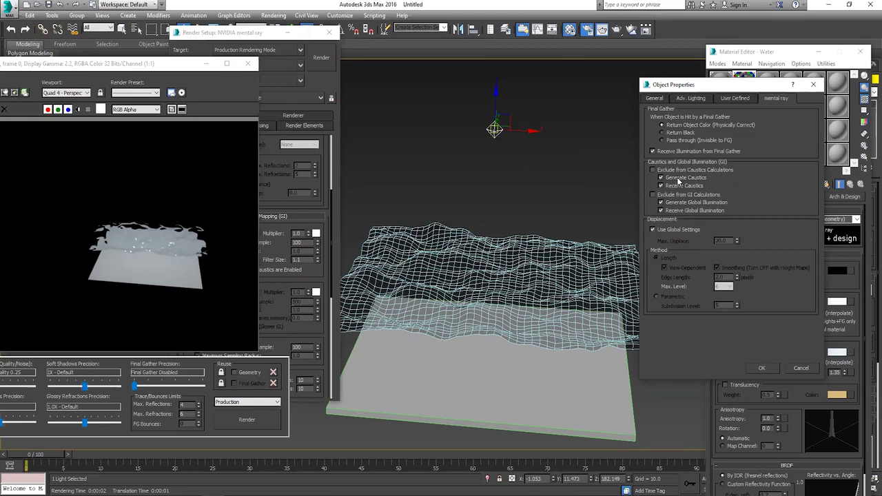
left_click(761, 369)
left_click(533, 210)
Step: Close Render Setup and the old frame, render the Perspective view, then minimize Chrome
key("F10")
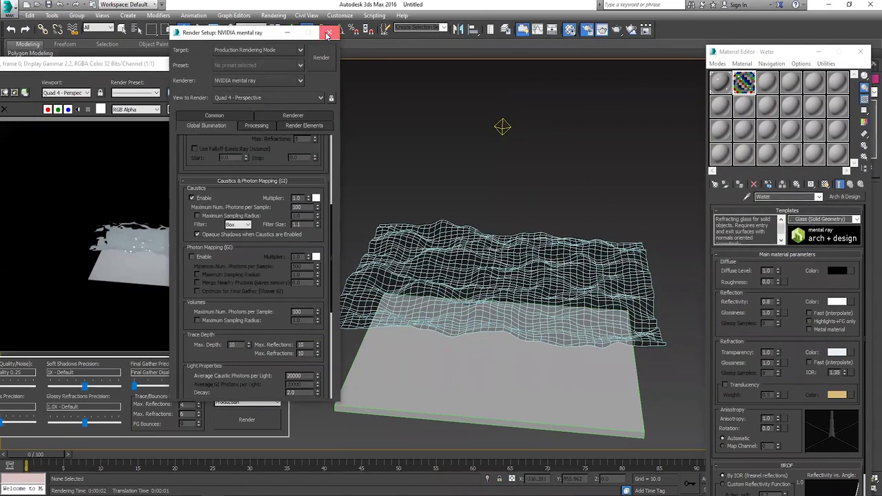
left_click(329, 32)
left_click_drag(205, 64, 293, 40)
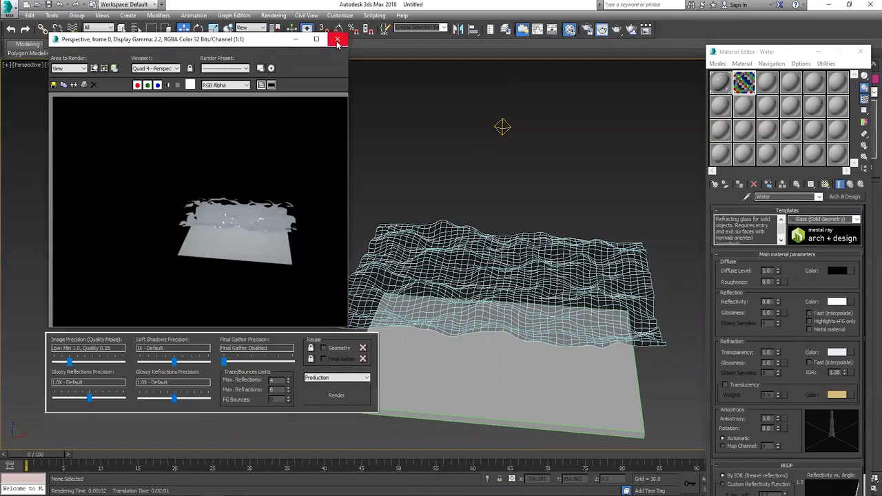
left_click(338, 37)
scroll(386, 161, "up", 2)
scroll(354, 119, "up", 2)
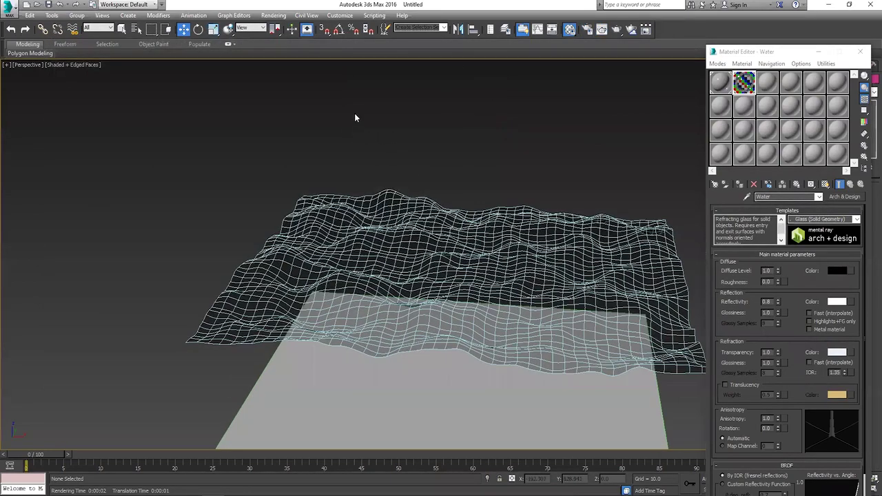
key("shift+q")
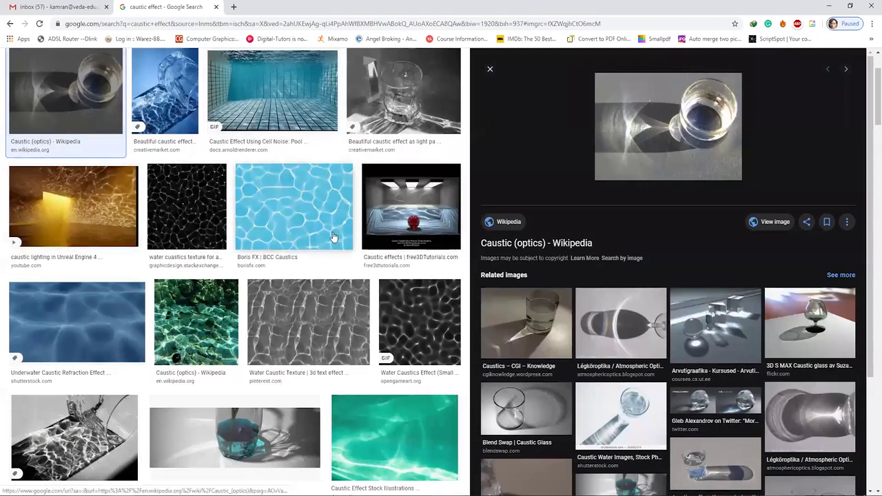
left_click(838, 6)
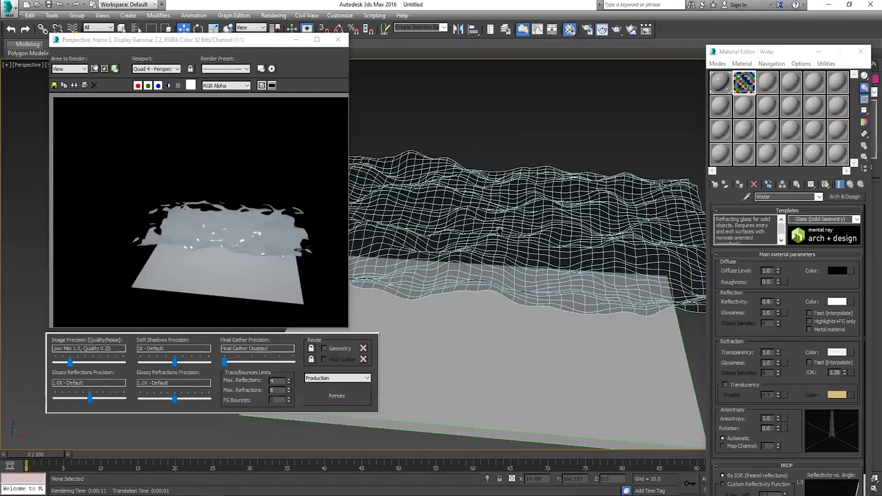
Step: Zoom the Perspective view in and select the wavy water plane, Plane001
scroll(494, 238, "down", 5)
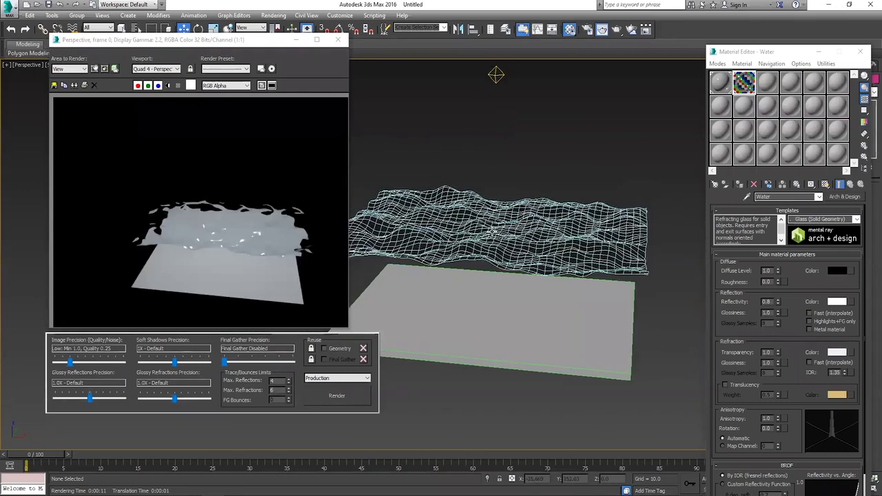
scroll(497, 224, "up", 3)
scroll(498, 232, "up", 1)
scroll(498, 231, "down", 3)
scroll(498, 232, "up", 2)
scroll(503, 234, "up", 1)
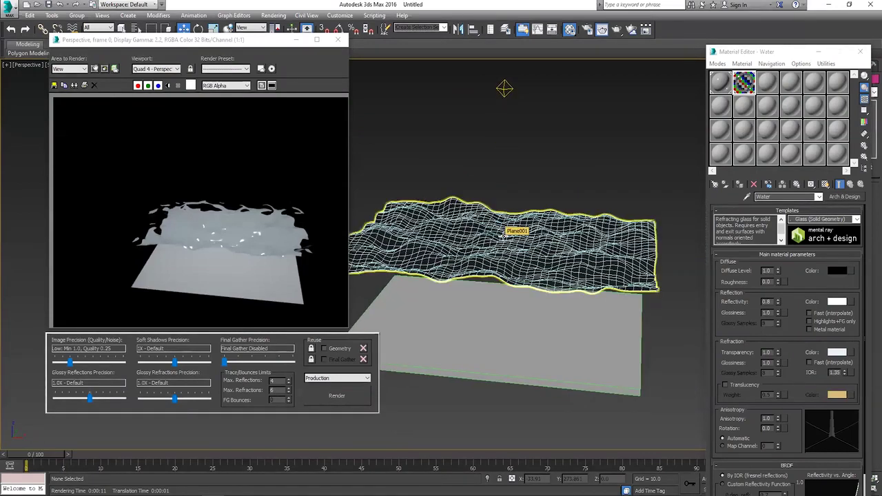
scroll(503, 234, "down", 1)
scroll(508, 236, "up", 2)
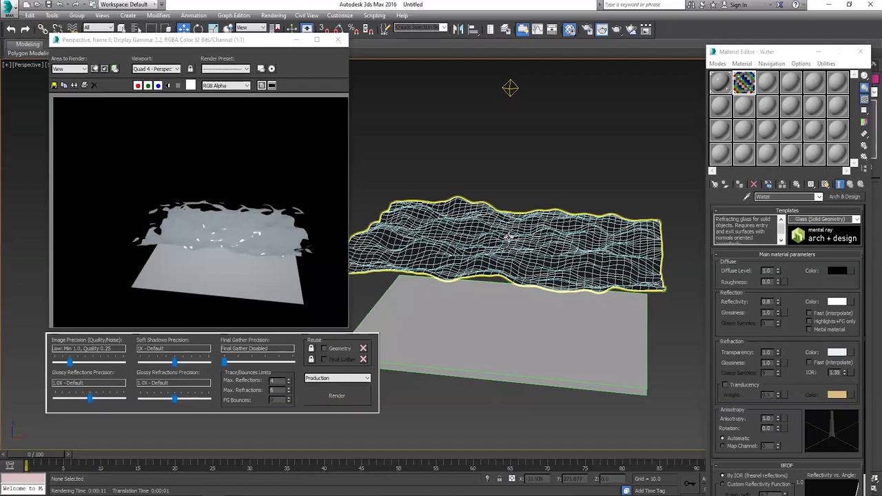
scroll(509, 235, "up", 1)
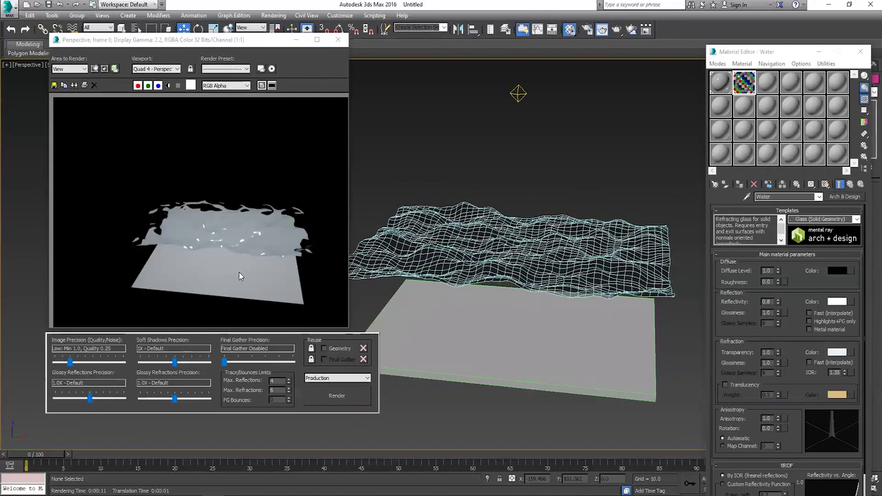
left_click(602, 217)
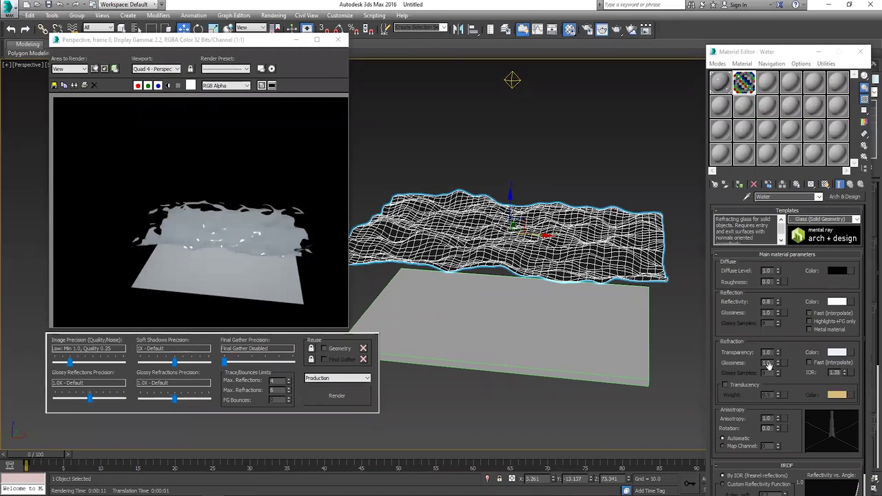
Step: Enable Refract light and generate Caustic effects in the Water material's Advanced Rendering Options, then slide the editor left
left_click_drag(802, 378, 800, 214)
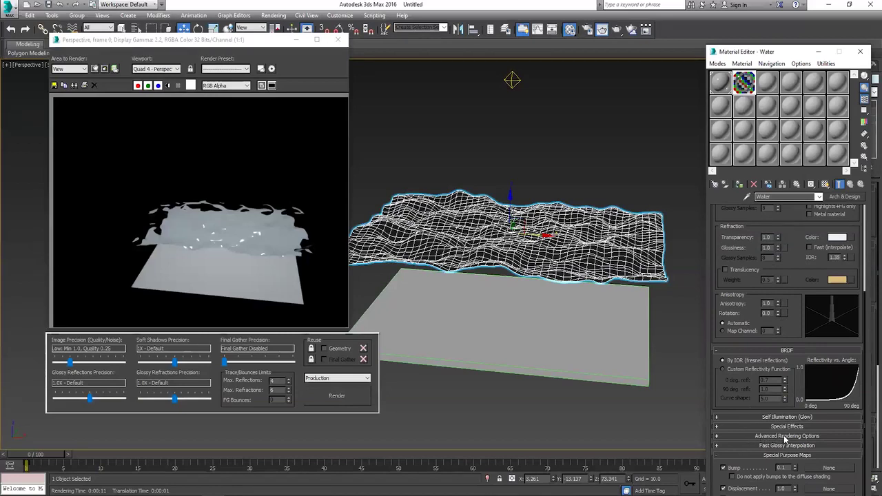
left_click(781, 436)
left_click_drag(779, 323, 779, 247)
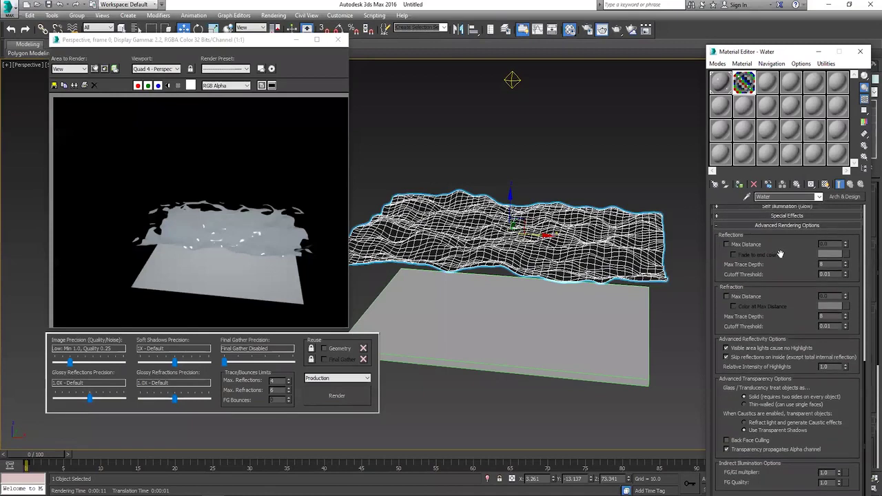
left_click_drag(788, 253, 783, 206)
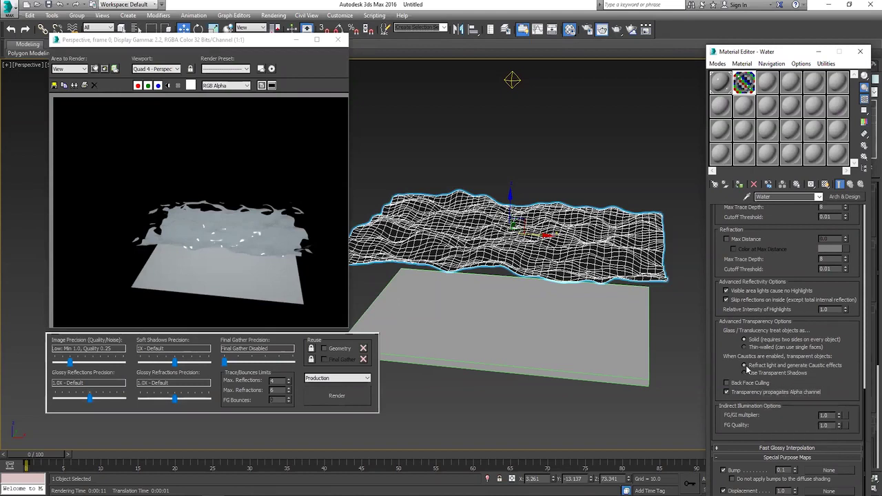
mouse_move(796, 423)
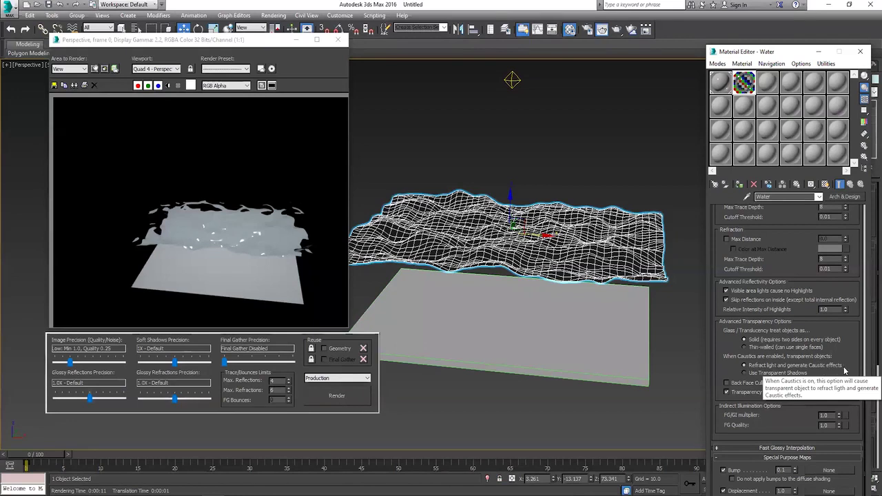
scroll(844, 371, "up", 15)
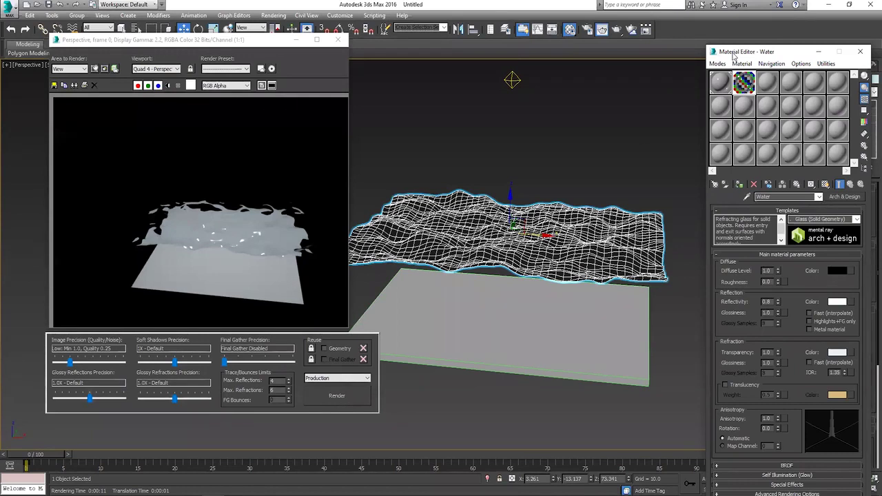
left_click_drag(734, 56, 643, 60)
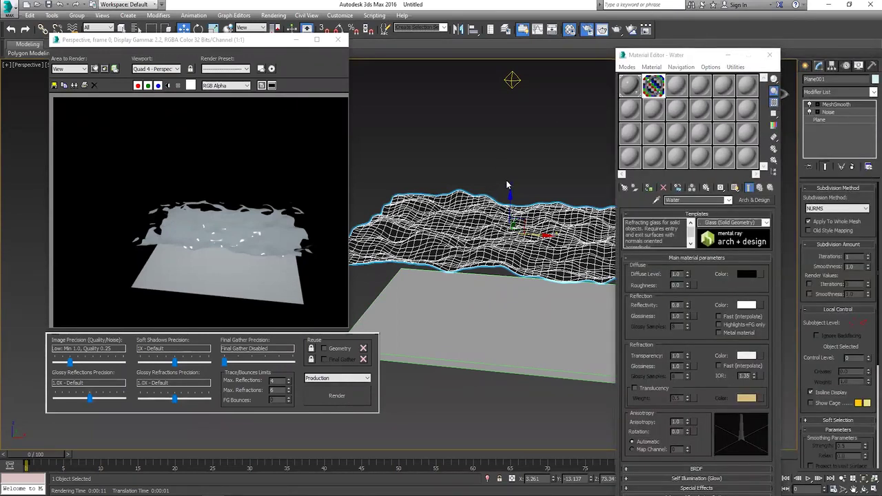
Step: In the mental ray render settings, set the caustics Maximum Sampling Radius to 0.6
key("F10")
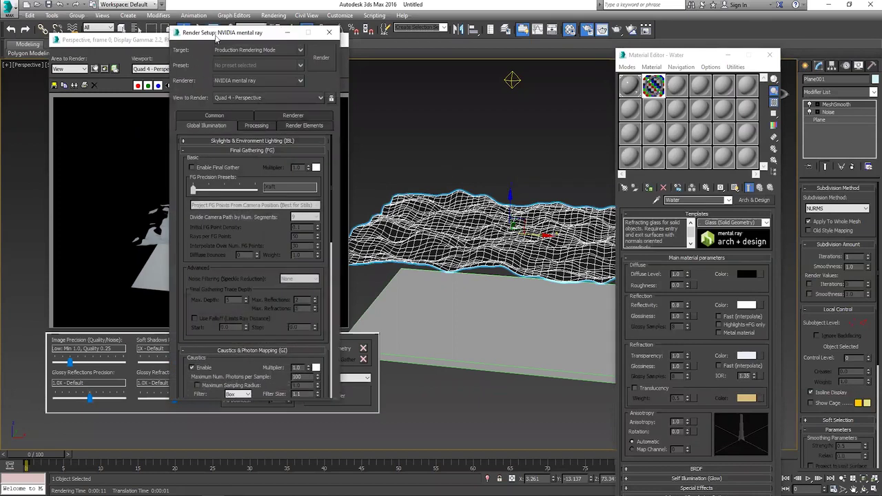
left_click_drag(221, 31, 446, 21)
scroll(429, 316, "down", 4)
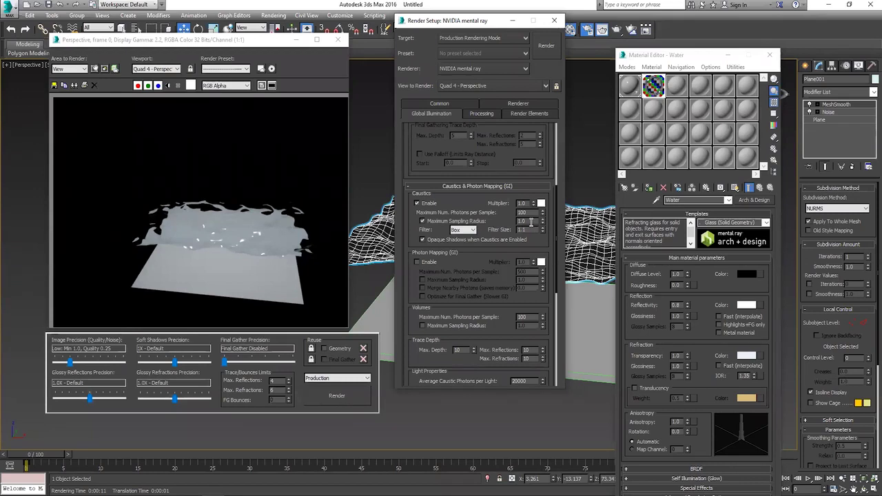
double_click(530, 222)
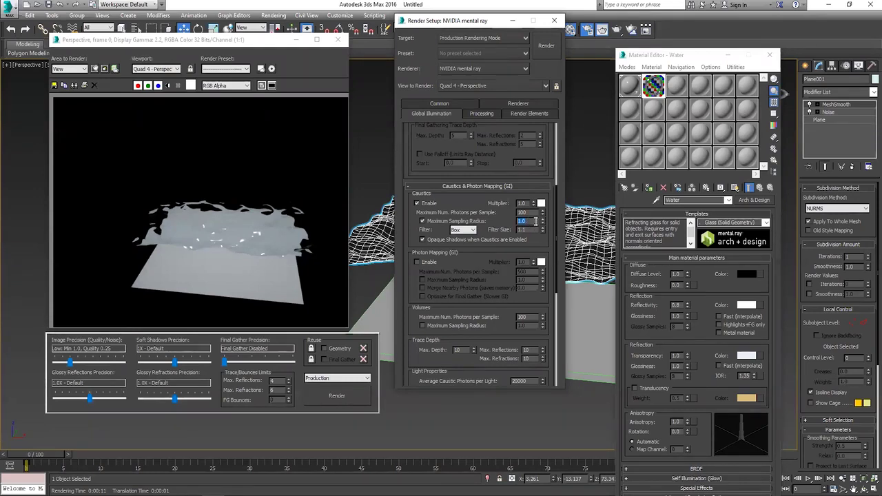
type("1.")
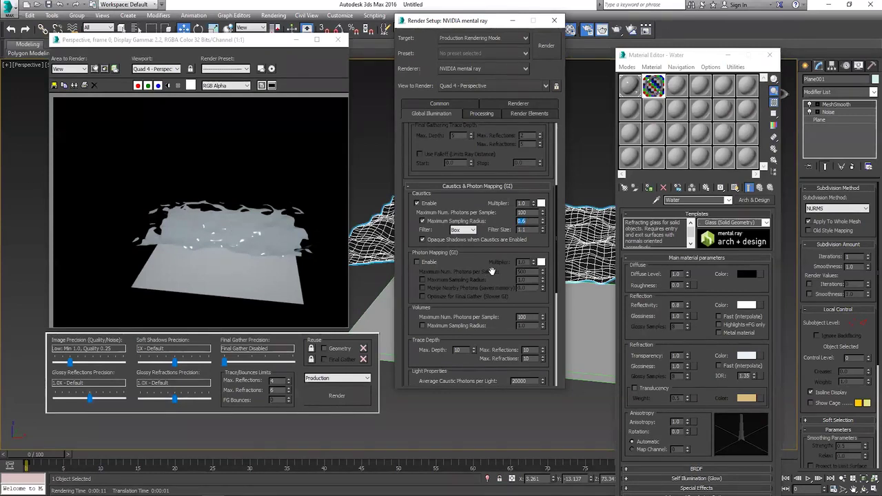
Step: Orbit lower over the water and floor, render a test frame, then close it
left_click_drag(488, 24, 719, 48)
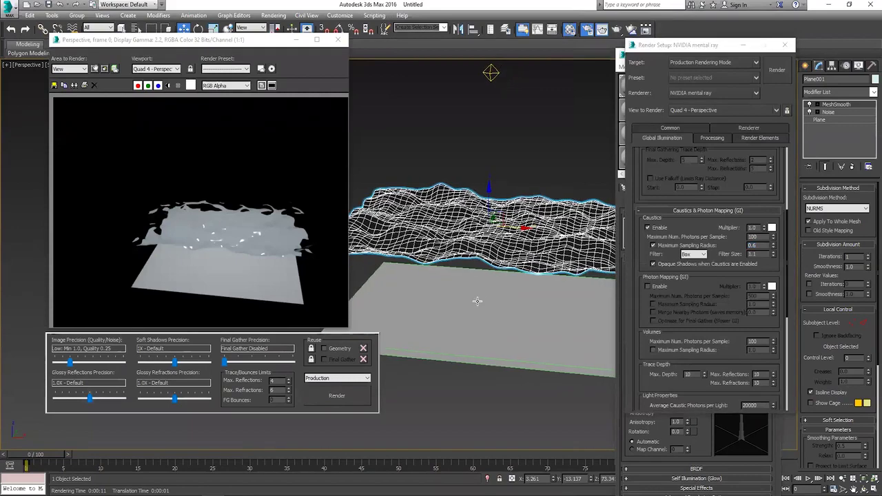
middle_click_drag(465, 305, 476, 292, "alt")
key("shift+q")
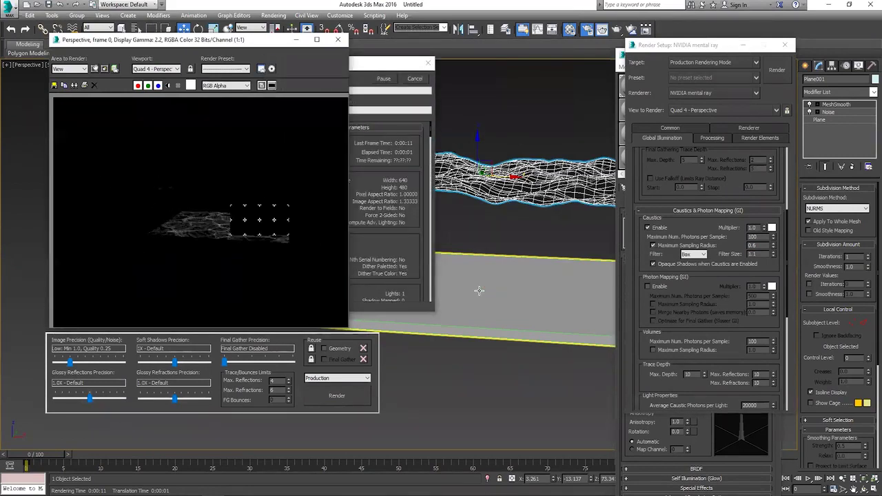
middle_click_drag(524, 282, 490, 293, "alt")
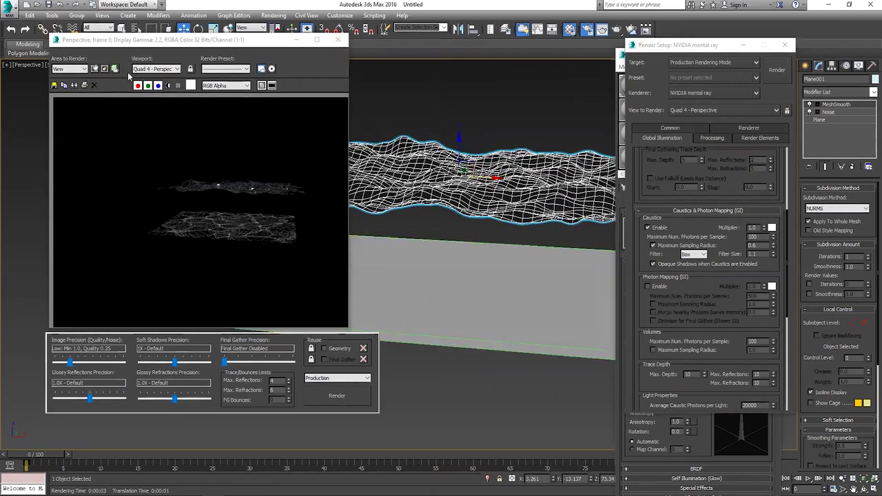
left_click(338, 41)
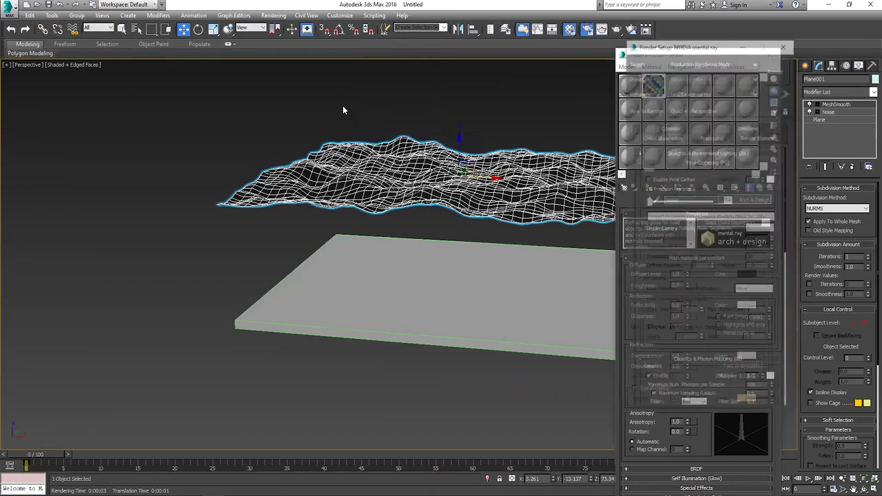
Step: Pick the HDTV (video) 960 × 540 output size in the Common tab and close Render Setup
left_click(653, 130)
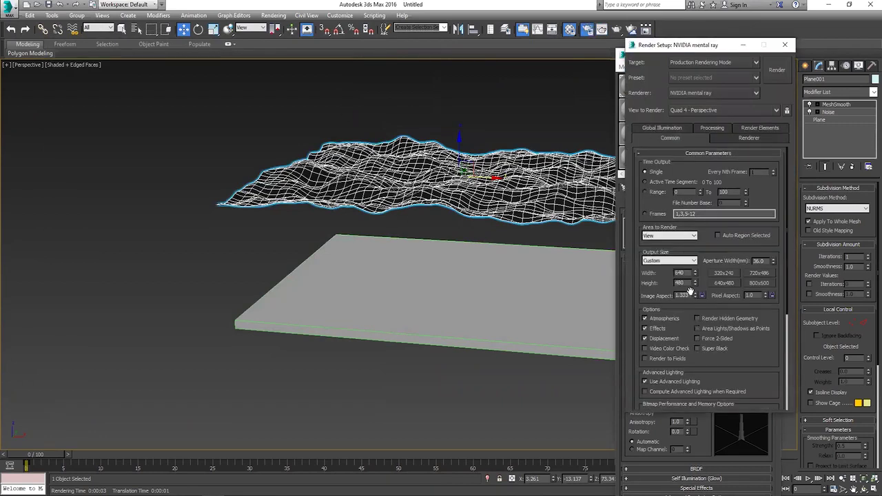
left_click(682, 260)
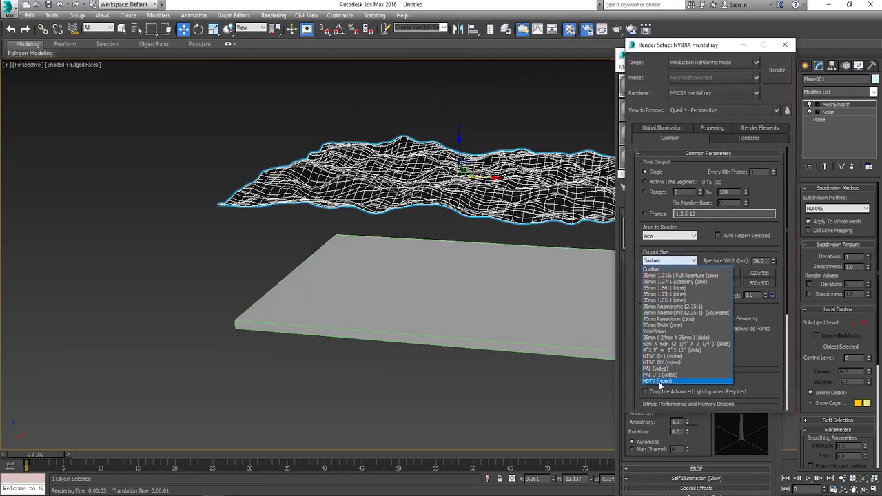
left_click(660, 381)
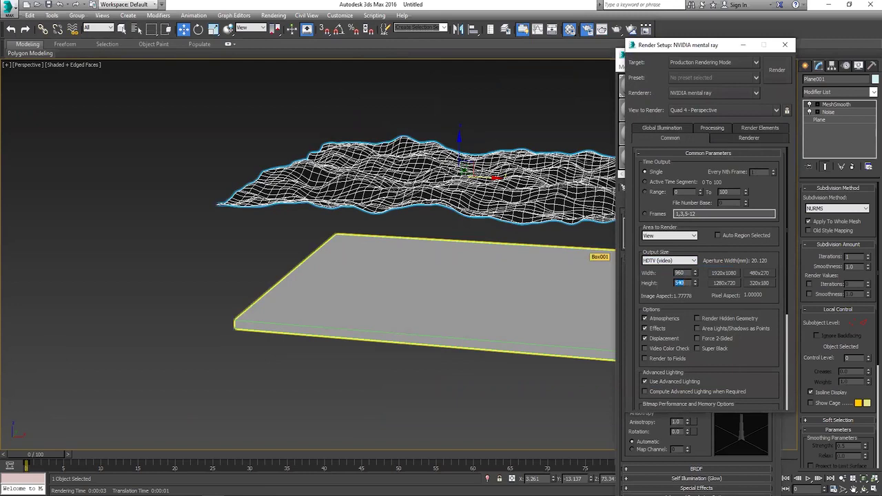
left_click(784, 44)
middle_click_drag(374, 213, 356, 230, "alt")
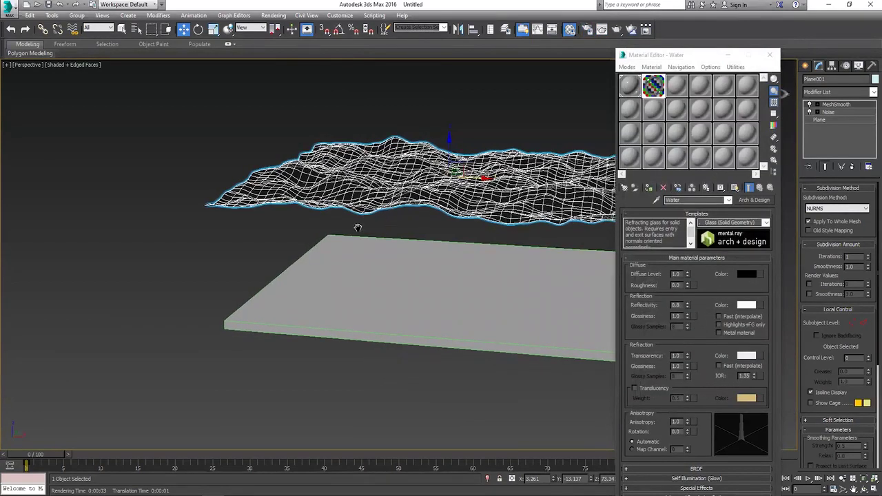
Step: Zoom and orbit closer to the water mesh above the floor, then render the view
scroll(356, 230, "up", 1)
scroll(350, 221, "up", 2)
scroll(349, 218, "up", 1)
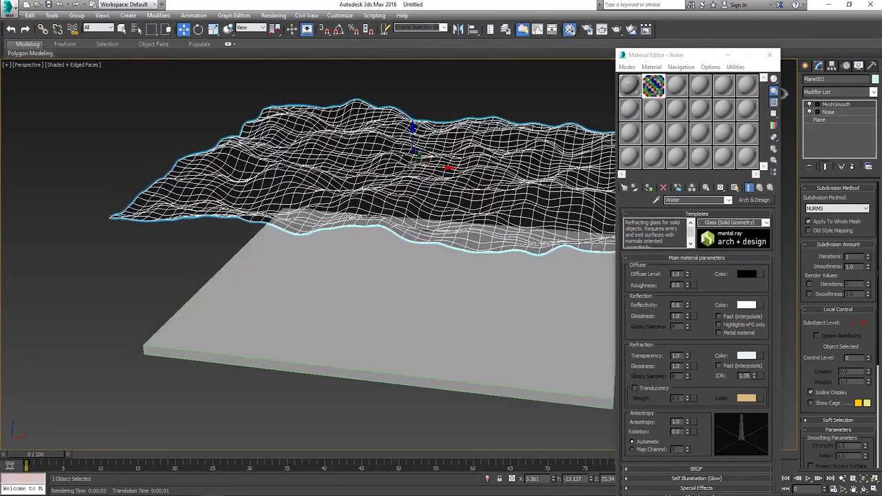
scroll(348, 219, "up", 2)
middle_click_drag(349, 218, 338, 207, "alt")
key("shift+q")
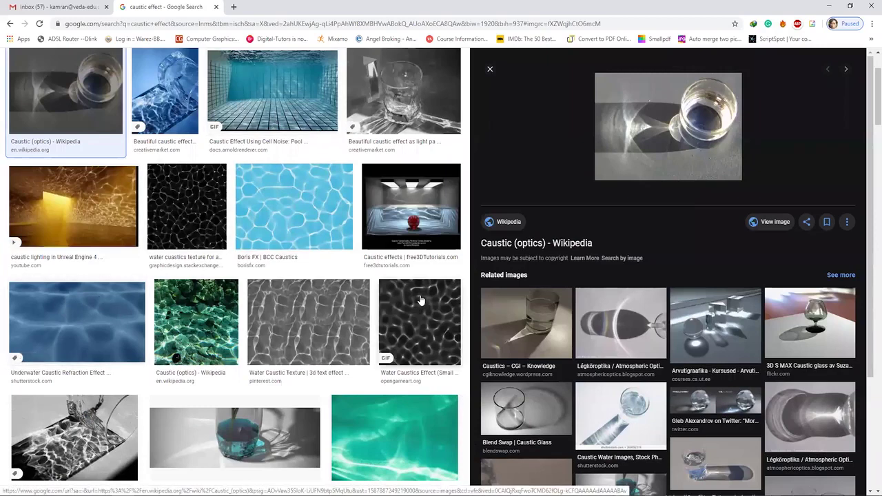
Step: Return from the browser to 3ds Max and reframe the view on the water mesh
left_click(829, 6)
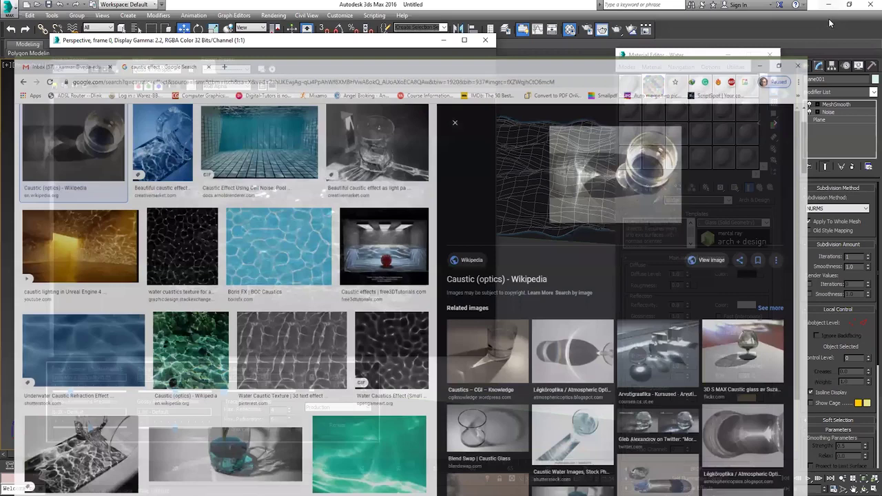
scroll(541, 309, "up", 2)
scroll(538, 315, "up", 1)
scroll(536, 313, "up", 2)
middle_click_drag(536, 314, 545, 309)
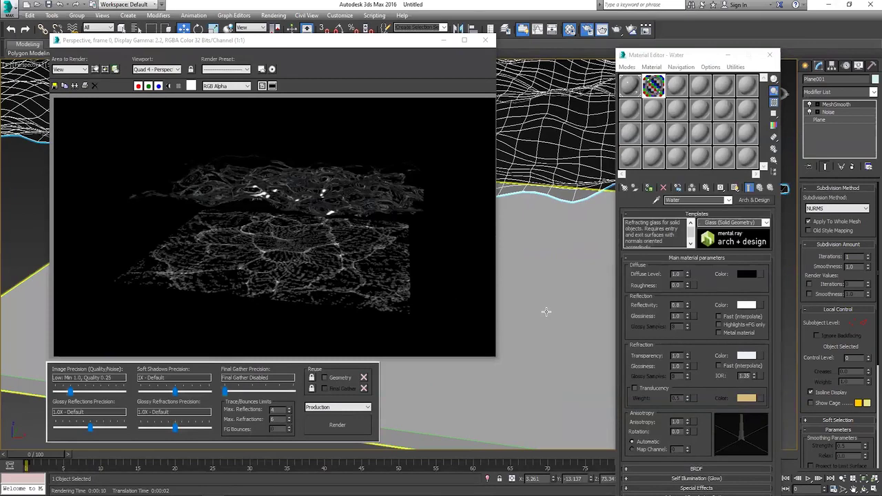
Step: Reopen Render Setup at the Global Illumination Caustics & Photon Mapping section
key("F10")
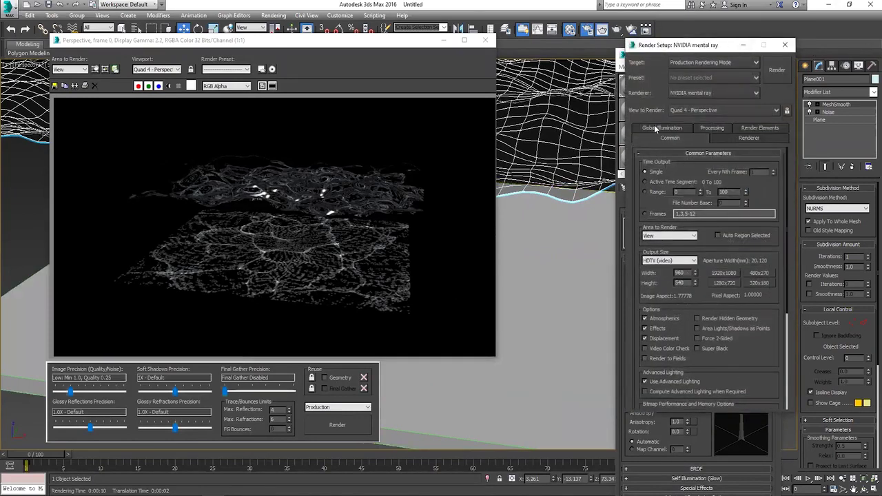
left_click(657, 129)
scroll(669, 276, "down", 3)
scroll(679, 275, "down", 3)
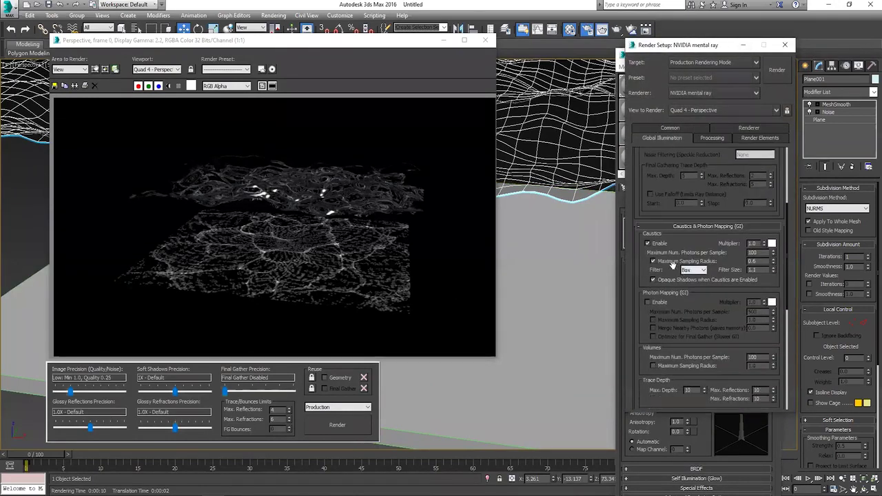
Step: Set caustics Maximum Sampling Radius to 0.8 and Photons per Sample to 300, then re-render
left_click_drag(673, 264, 675, 248)
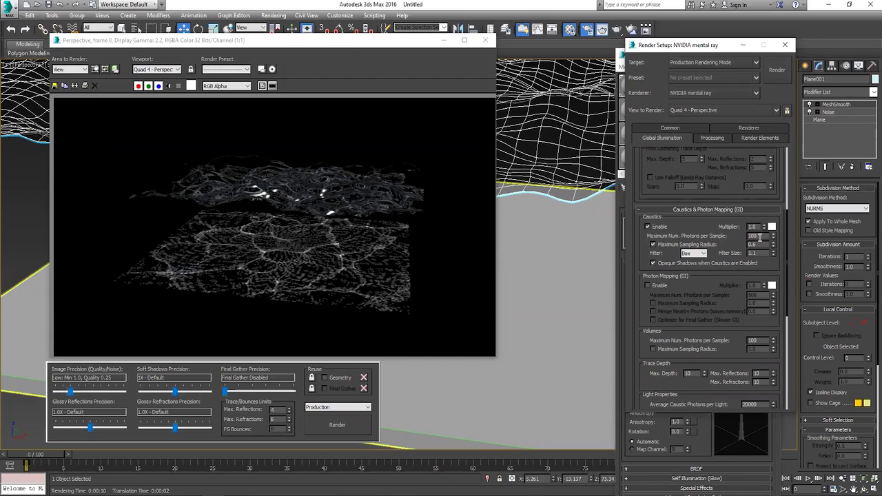
key("Tab")
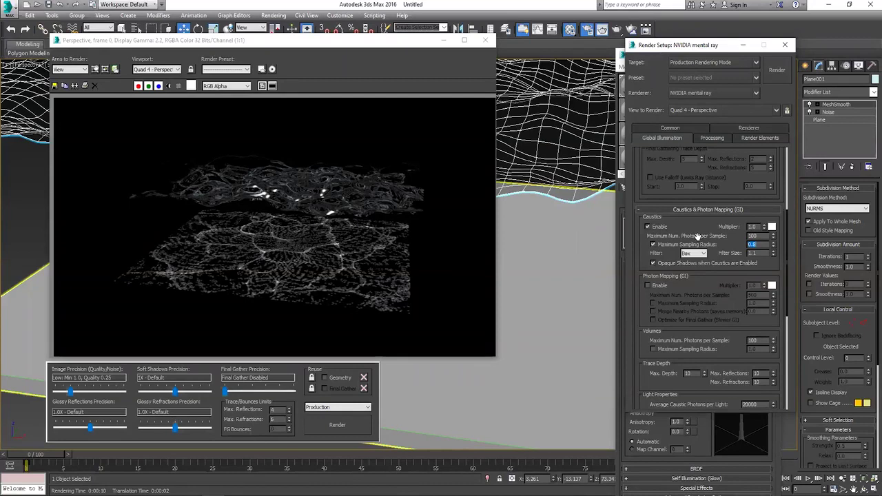
type("0.8")
left_click(753, 236)
type("5")
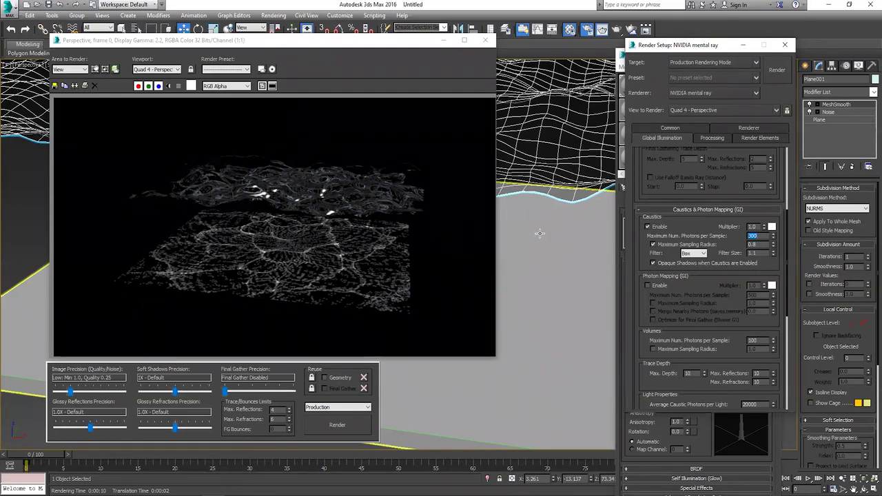
key("shift+q")
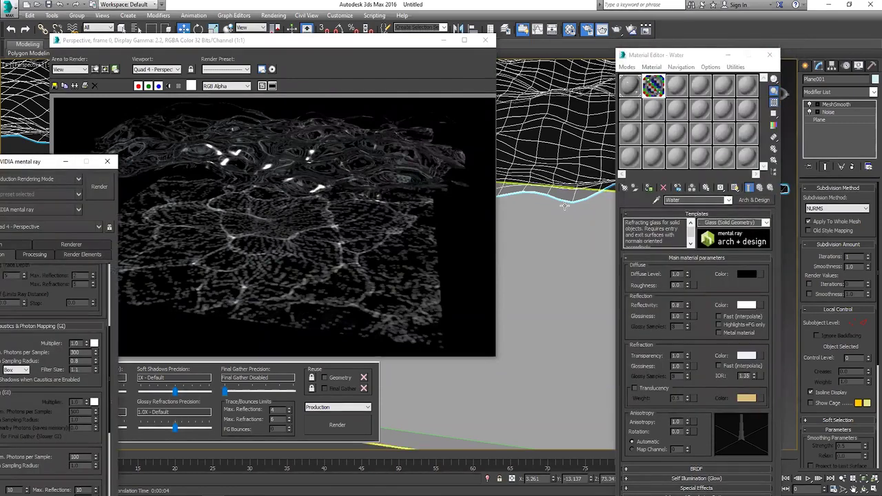
Step: Move the Water material editor out of the way and select the omni light, Omni001
left_click(684, 58)
left_click_drag(684, 58, 139, 73)
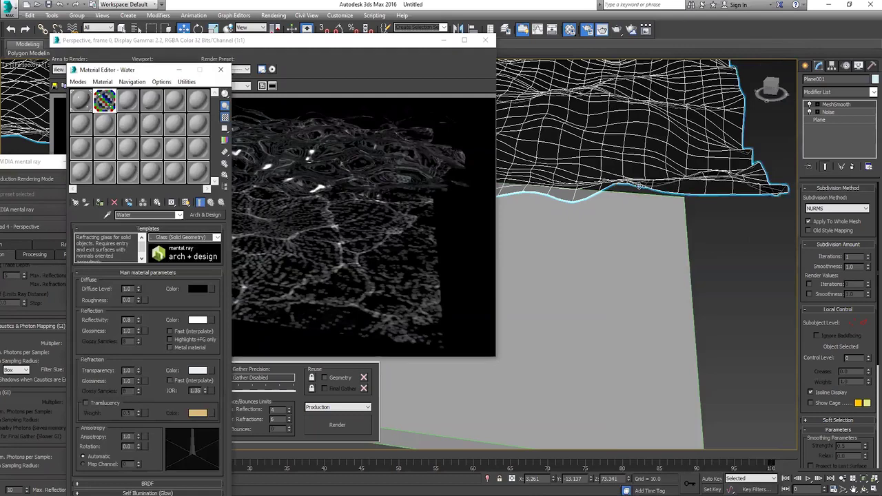
scroll(602, 127, "down", 5)
left_click(610, 96)
scroll(635, 175, "up", 3)
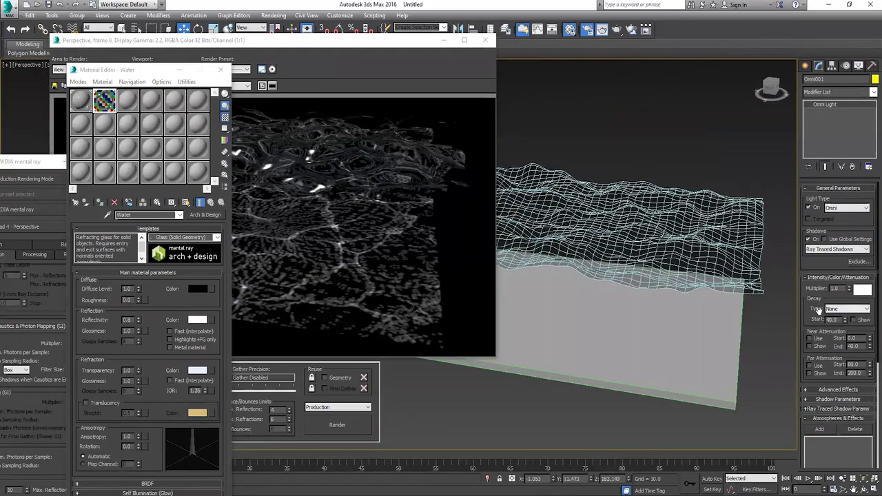
scroll(820, 303, "down", 5)
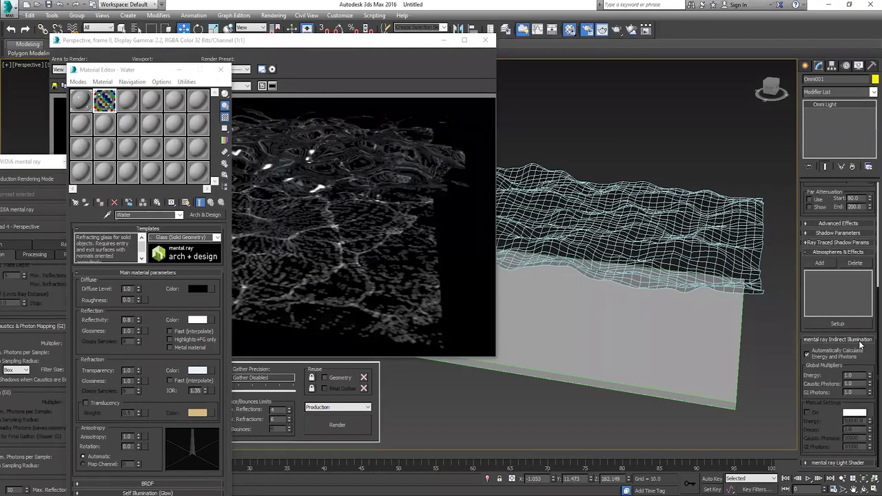
Step: Reframe the view on the water mesh and bring the caustics render settings to the centre
mouse_move(591, 95)
middle_mouse_down()
mouse_move(658, 205)
mouse_move(659, 194)
middle_mouse_up()
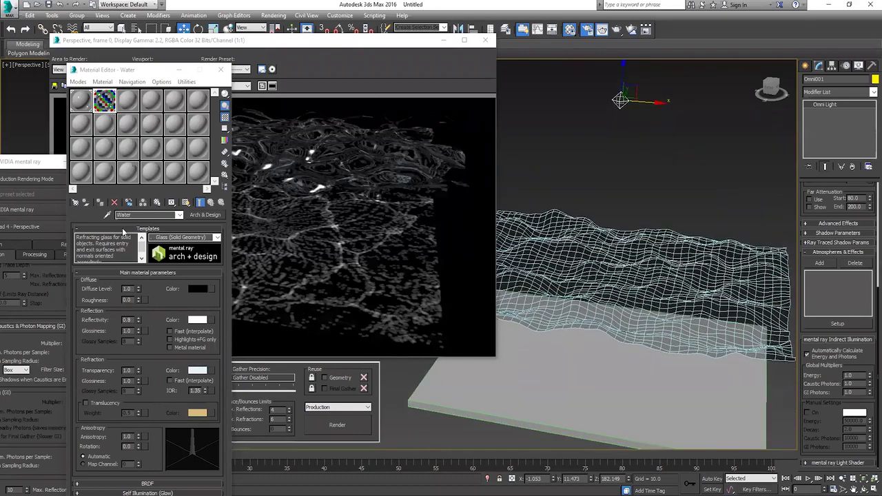
middle_click_drag(644, 308, 633, 305, "alt")
scroll(632, 305, "up", 2)
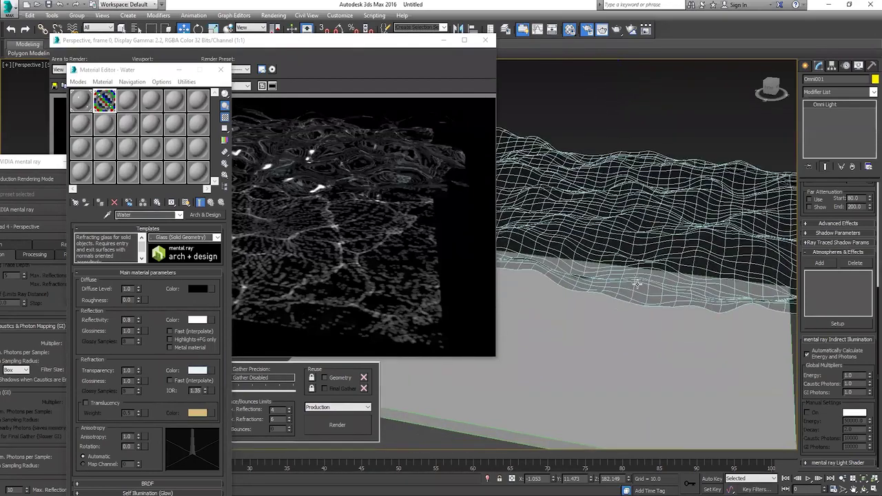
scroll(632, 305, "up", 2)
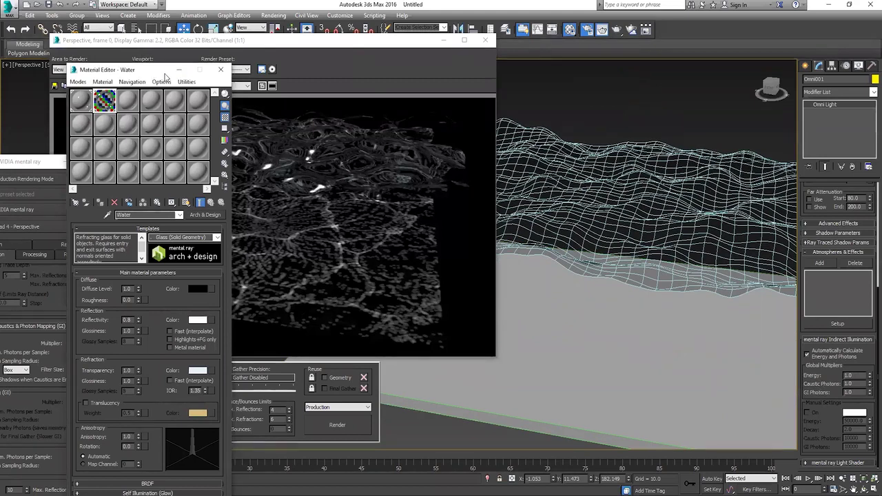
left_click_drag(166, 72, 632, 27)
left_click_drag(34, 162, 341, 71)
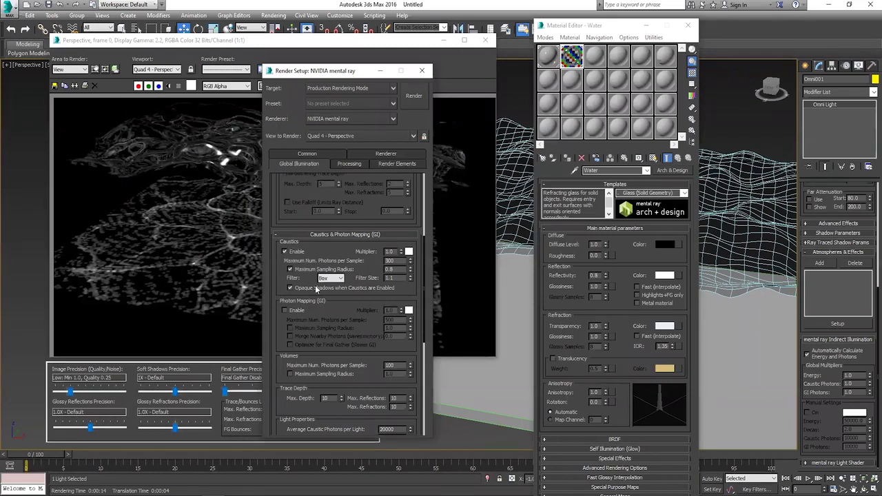
Step: Leave caustic photons per light at 20000 and set Omni001's Caustic Photons multiplier to 9.0
scroll(319, 269, "down", 1)
scroll(319, 269, "down", 2)
scroll(319, 270, "down", 1)
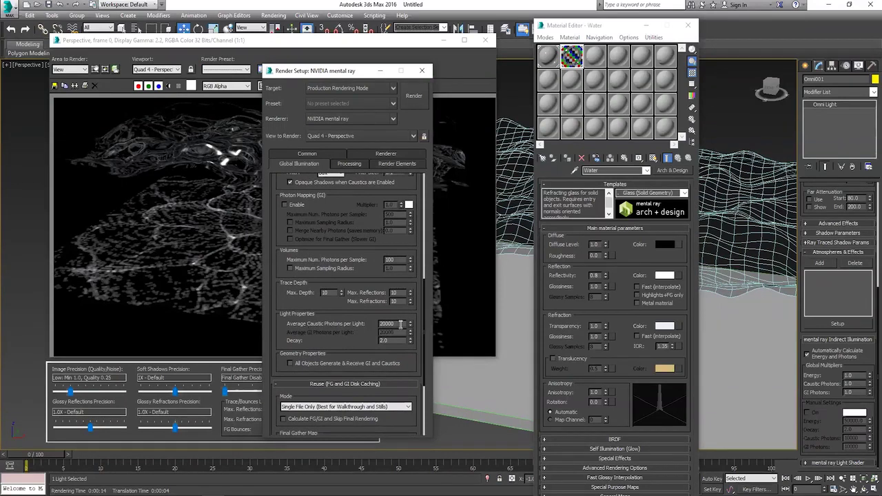
double_click(399, 324)
left_click(340, 333)
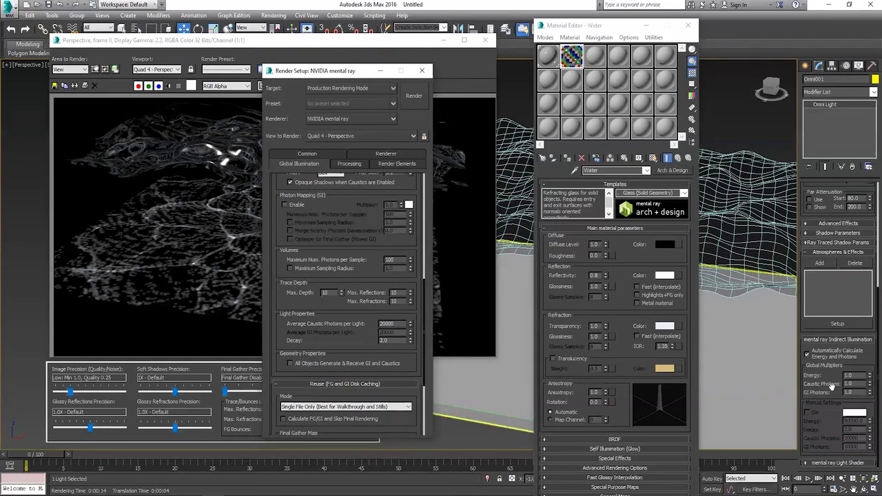
left_click(855, 384)
type("2")
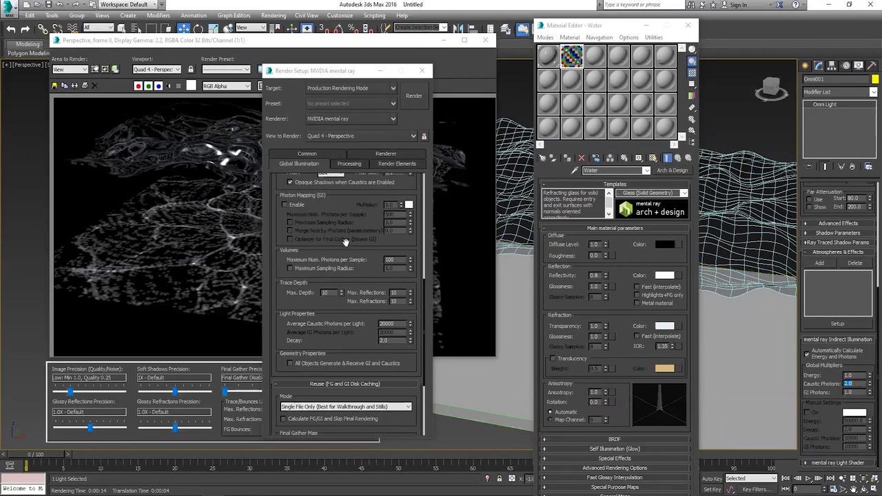
type("1")
key("Return")
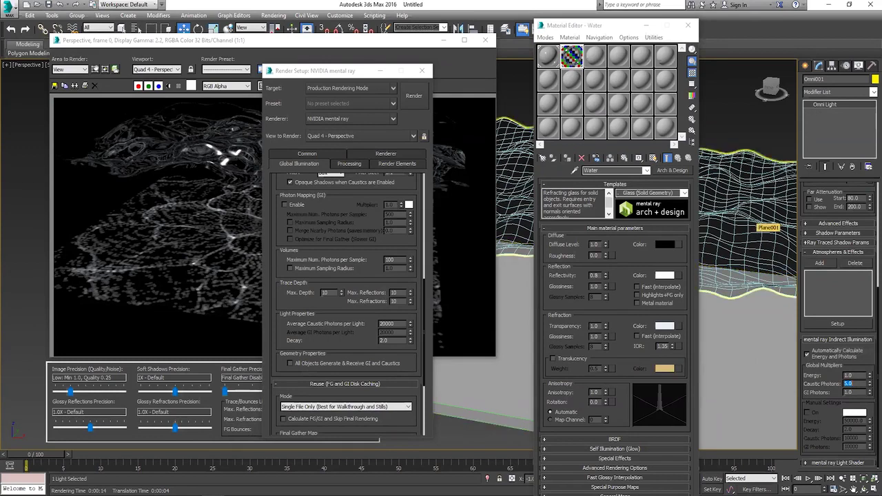
Step: Re-render the scene with the 9.0 multiplier and close the render window
left_click(343, 46)
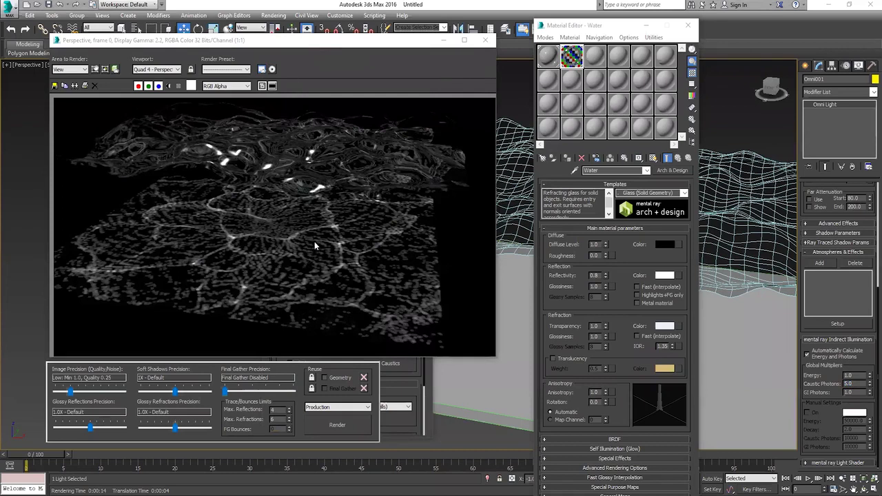
left_click_drag(283, 49, 440, 48)
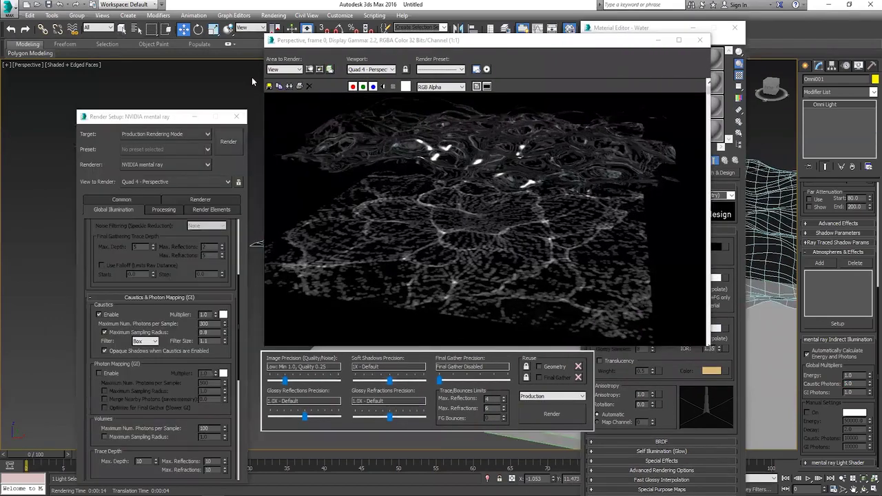
key("shift+q")
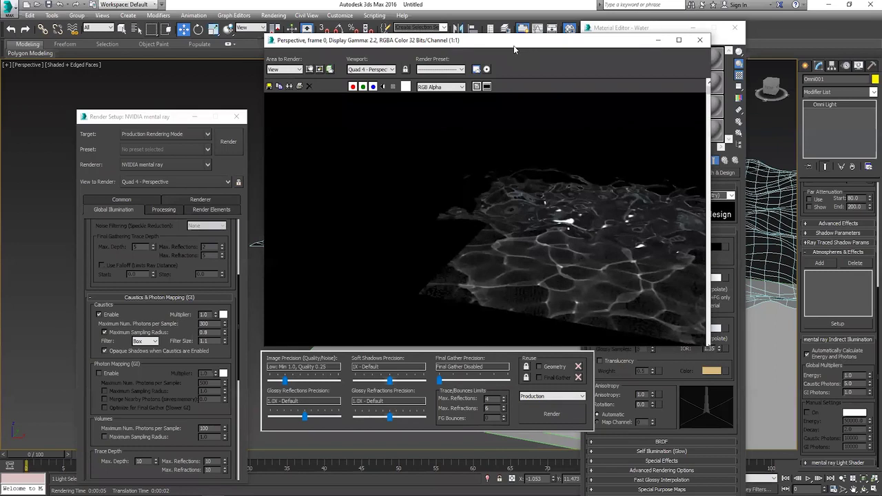
left_click_drag(514, 50, 293, 43)
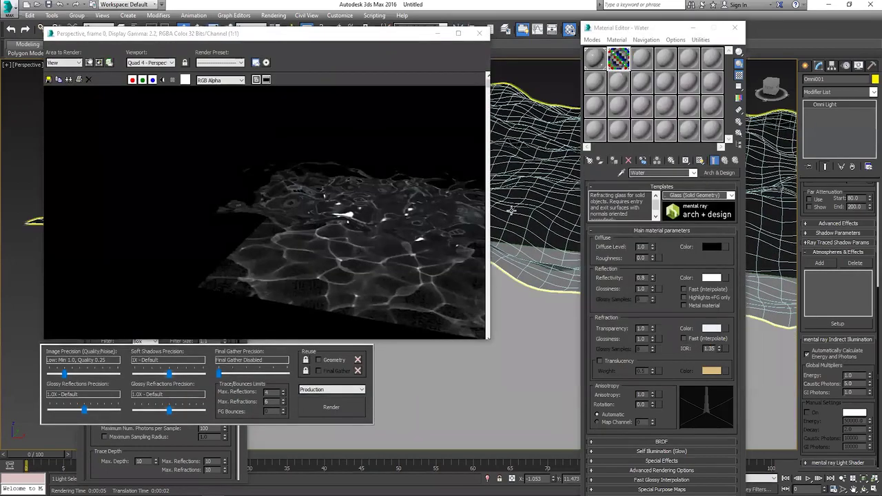
key("shift+q")
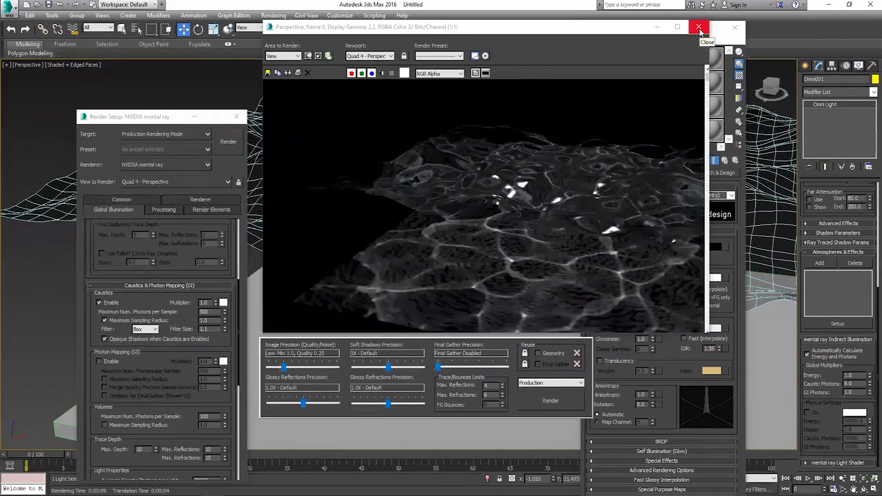
left_click(699, 27)
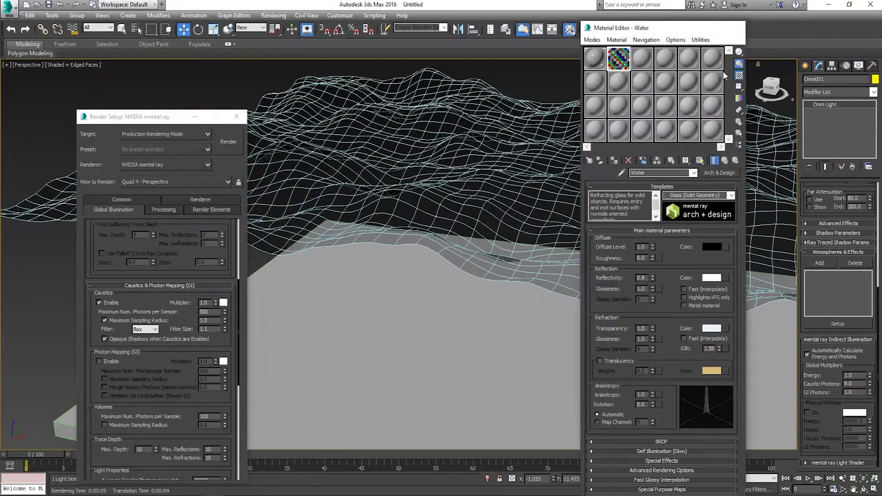
Step: Create a sphere on the floor plane and lift it in Z to sit beneath the water
left_click(735, 27)
scroll(532, 241, "down", 5)
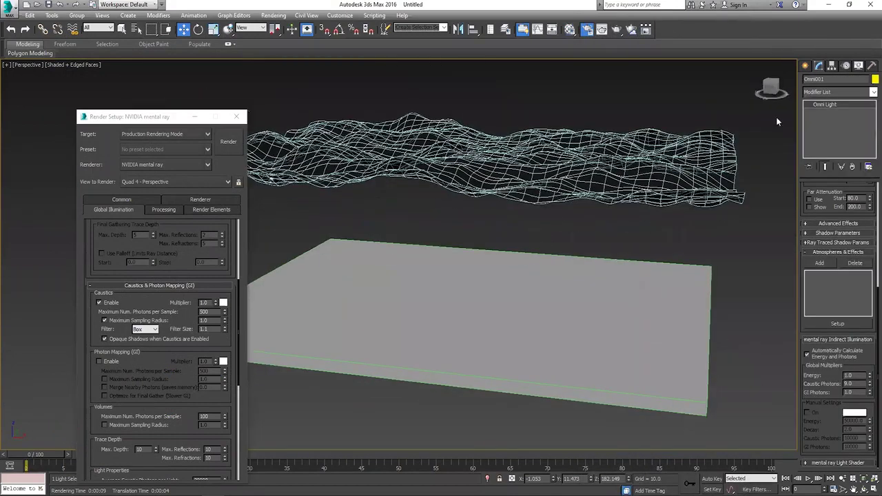
left_click(805, 65)
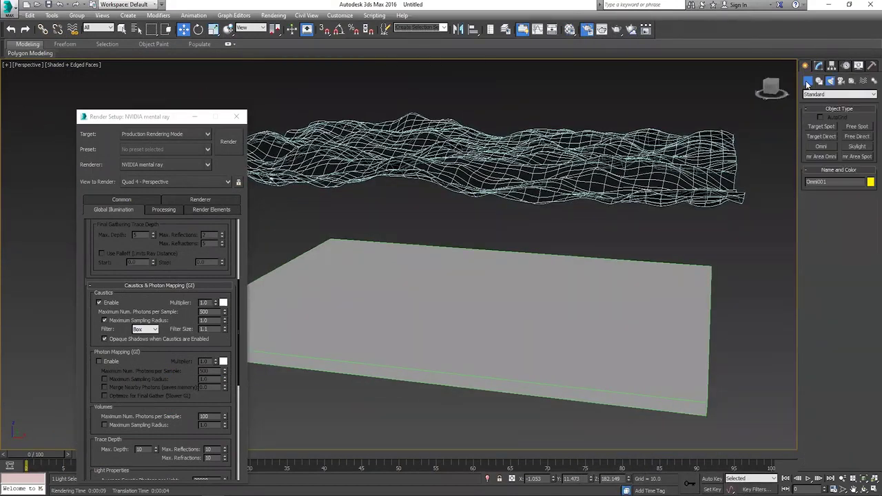
left_click(821, 137)
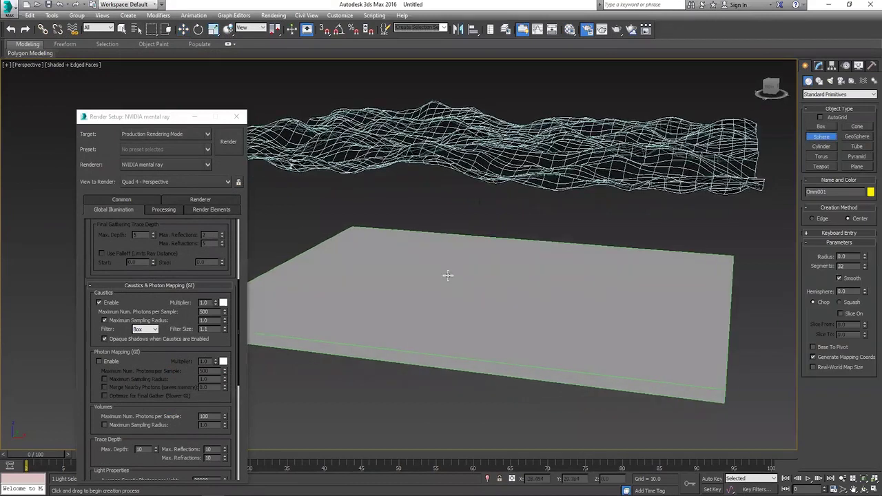
left_click_drag(483, 291, 513, 295)
middle_click_drag(513, 295, 478, 249, "alt")
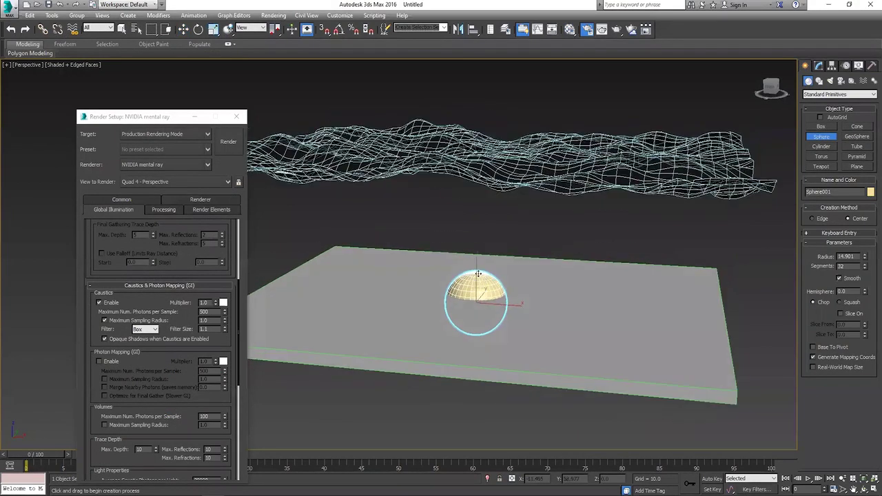
key("w")
left_click_drag(478, 249, 478, 219)
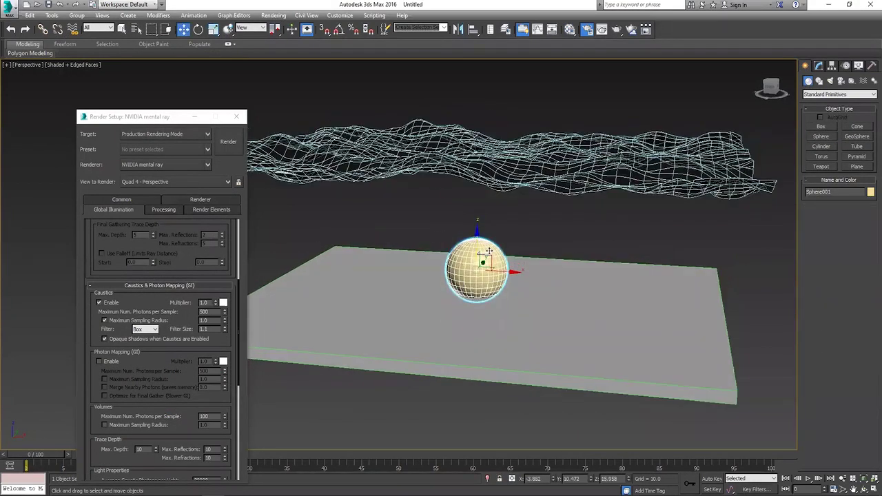
Step: Render the scene to see the new sphere amid the caustics, then close the render
scroll(487, 257, "up", 5)
middle_click_drag(488, 257, 502, 253)
scroll(496, 248, "down", 5)
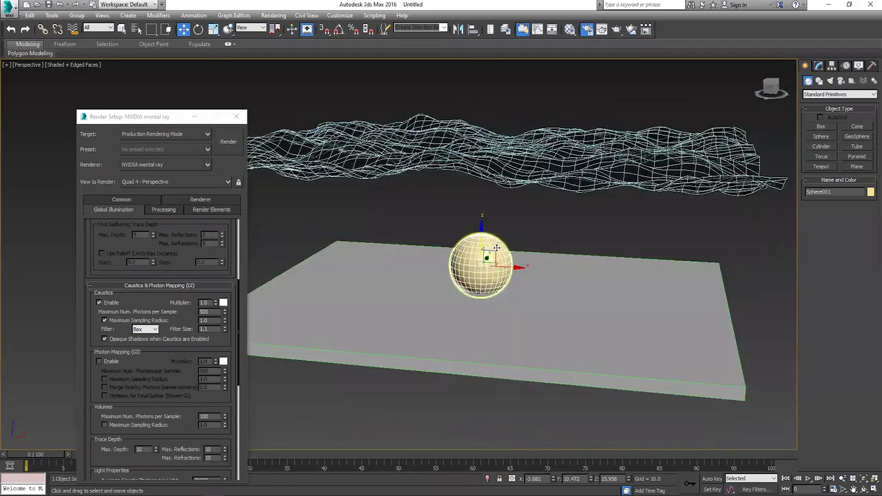
scroll(514, 238, "up", 8)
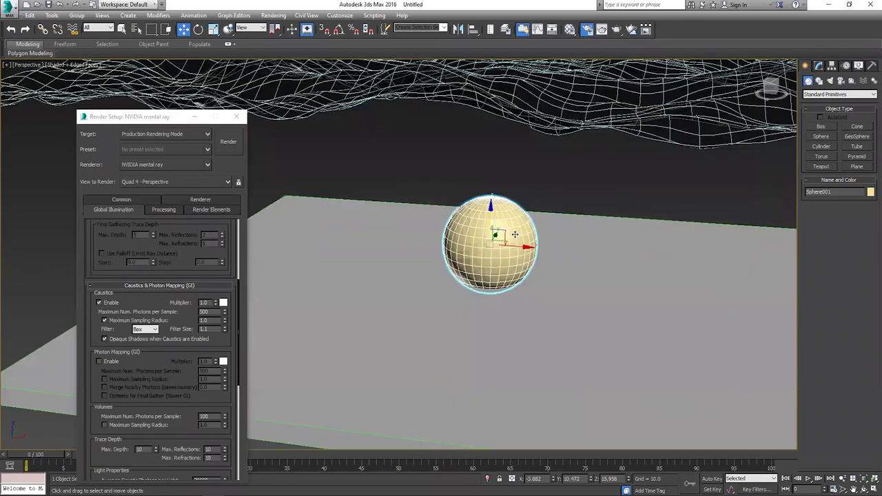
key("shift+q")
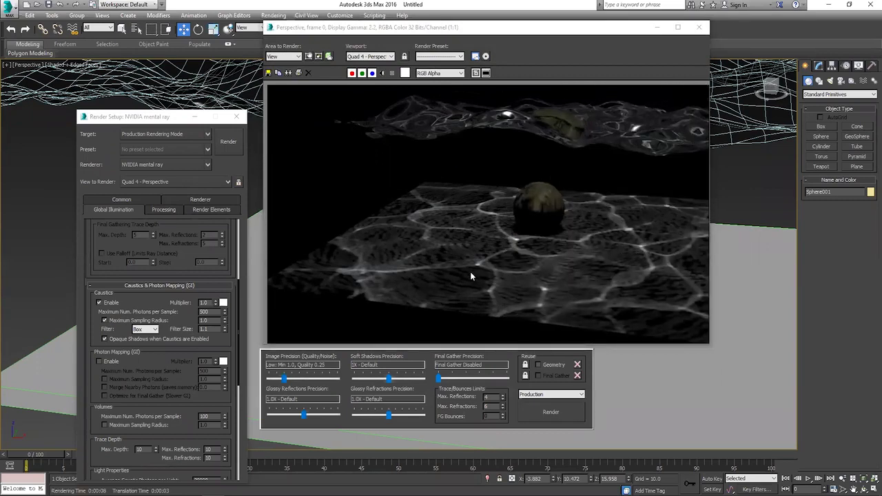
left_click(699, 27)
Step: Select the Omni001 light and bring up its settings for editing
scroll(413, 207, "down", 3)
scroll(413, 207, "down", 3)
middle_click_drag(455, 138, 455, 217)
left_click(449, 157)
scroll(519, 221, "up", 5)
scroll(520, 221, "up", 3)
left_click(820, 67)
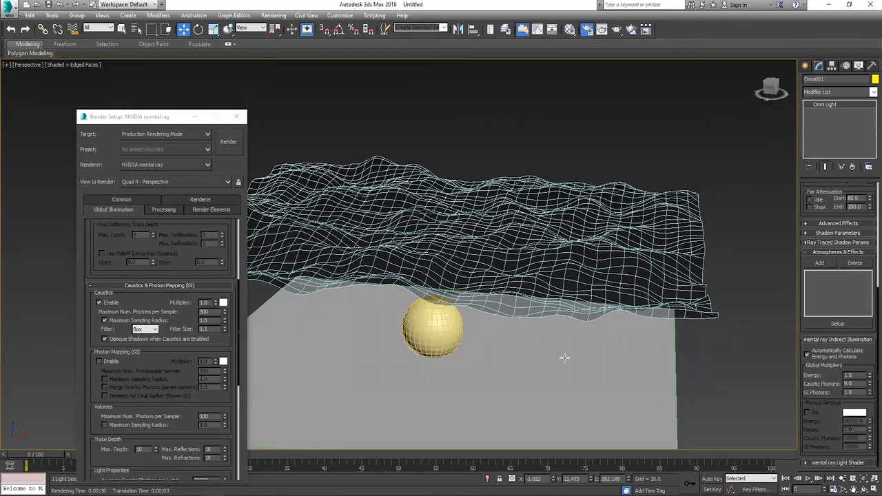
Step: Orbit to a lower angle and render the caustics with 200000 photons per light and Energy 3.0
middle_click_drag(512, 354, 529, 312, "alt")
scroll(153, 422, "down", 2)
scroll(153, 414, "down", 2)
scroll(158, 400, "down", 1)
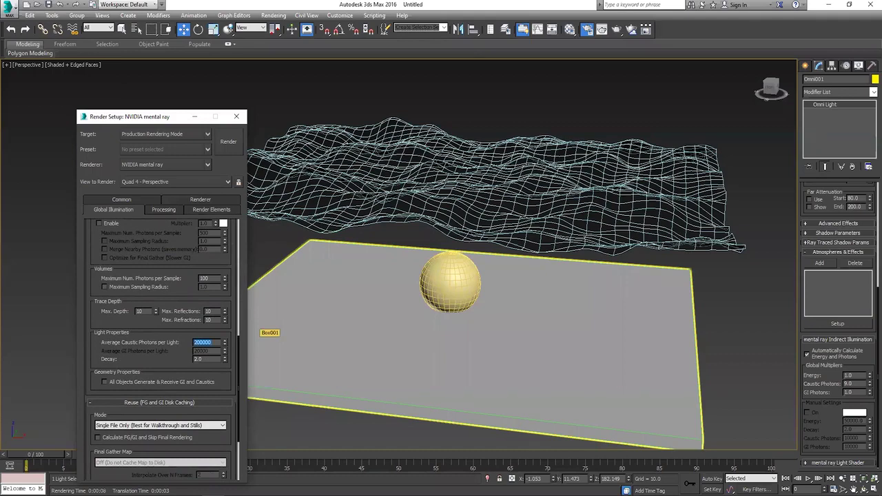
middle_click_drag(262, 328, 493, 209, "alt")
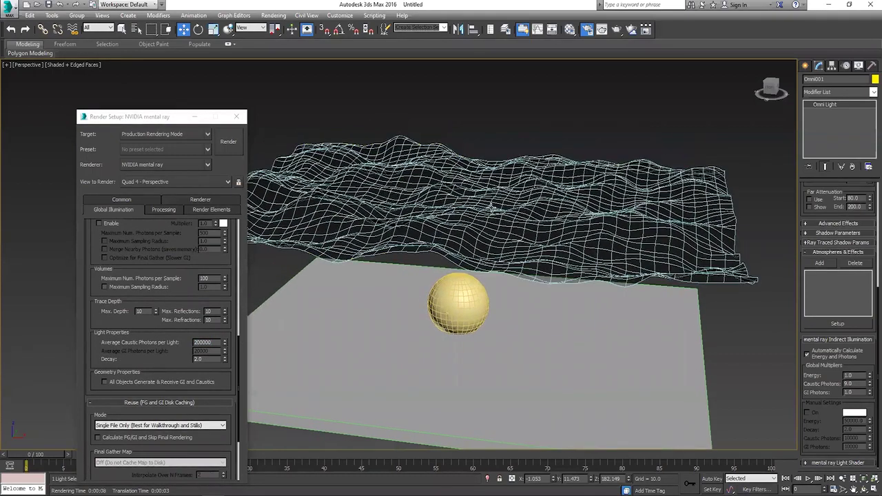
key("shift+q")
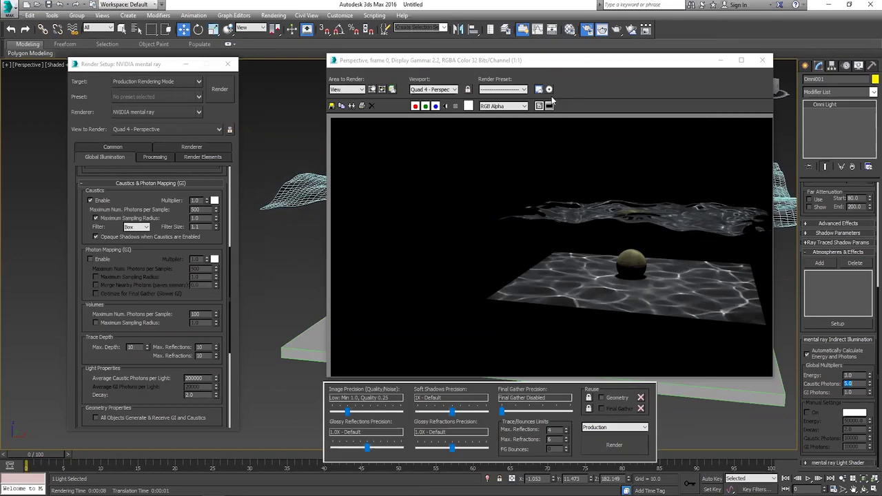
Step: Set the Water material's Refraction colour to a pale cyan
scroll(572, 269, "up", 3)
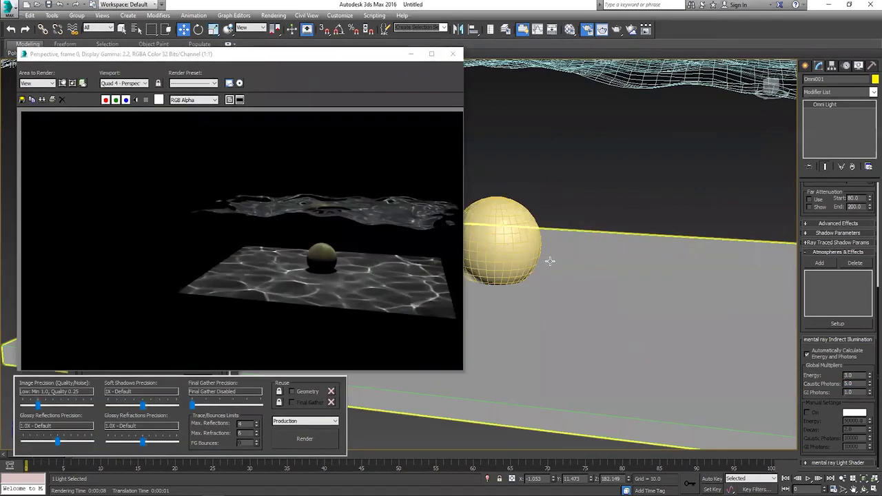
scroll(565, 278, "down", 3)
key("m")
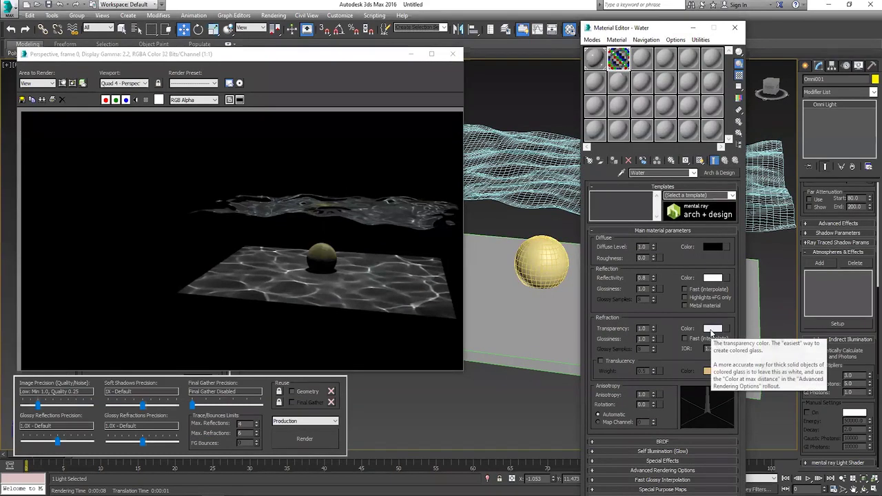
left_click(712, 280)
left_click(339, 143)
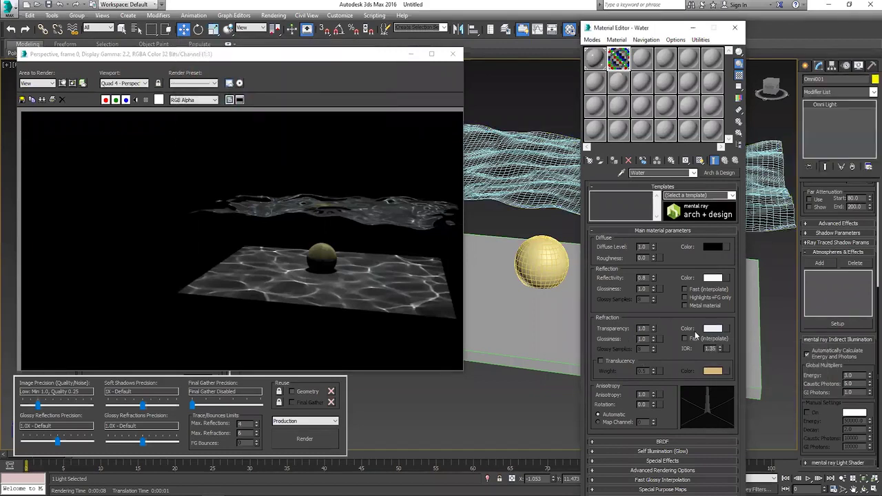
left_click(713, 330)
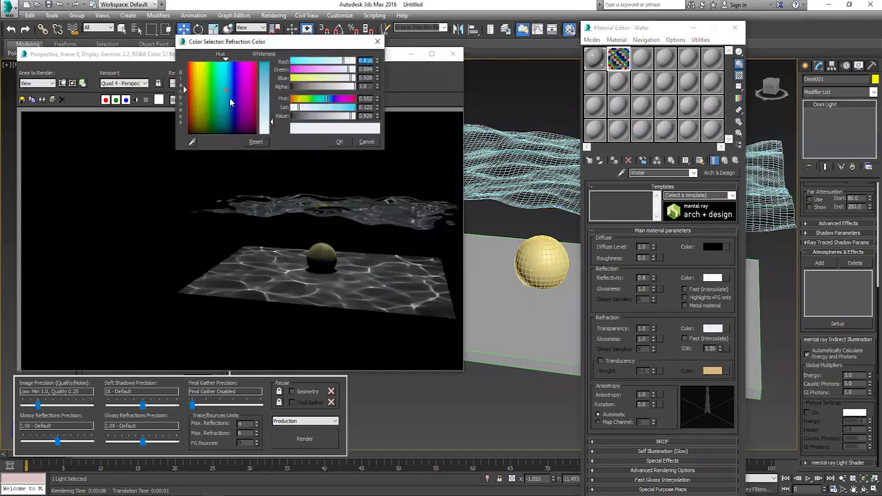
left_click(216, 83)
left_click_drag(212, 83, 220, 75)
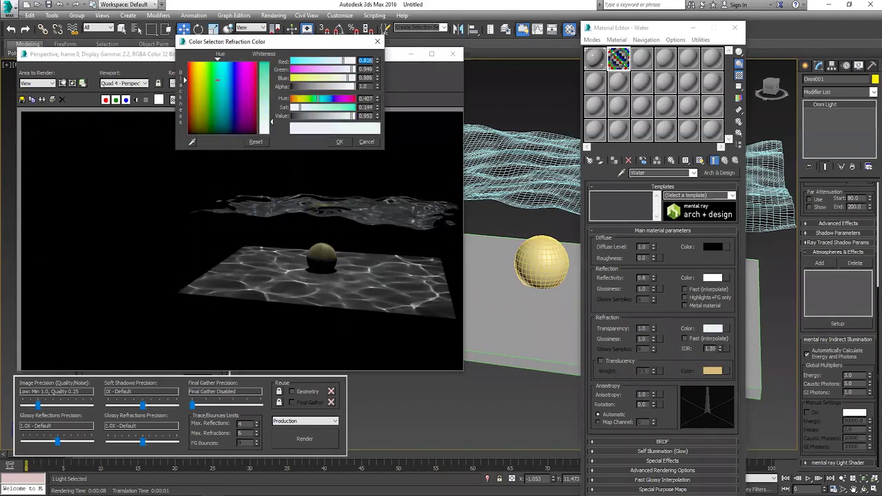
mouse_move(271, 122)
left_mouse_down()
mouse_move(272, 96)
mouse_move(322, 107)
left_mouse_up()
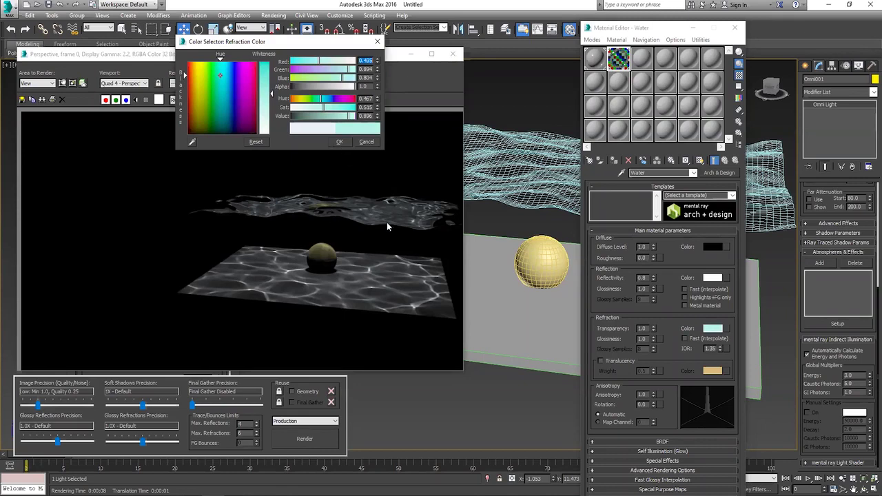
left_click(339, 142)
Step: Copy the pale cyan onto the Reflection colour and clone the rendered frame window
right_click(723, 332)
left_click(726, 336)
right_click(715, 279)
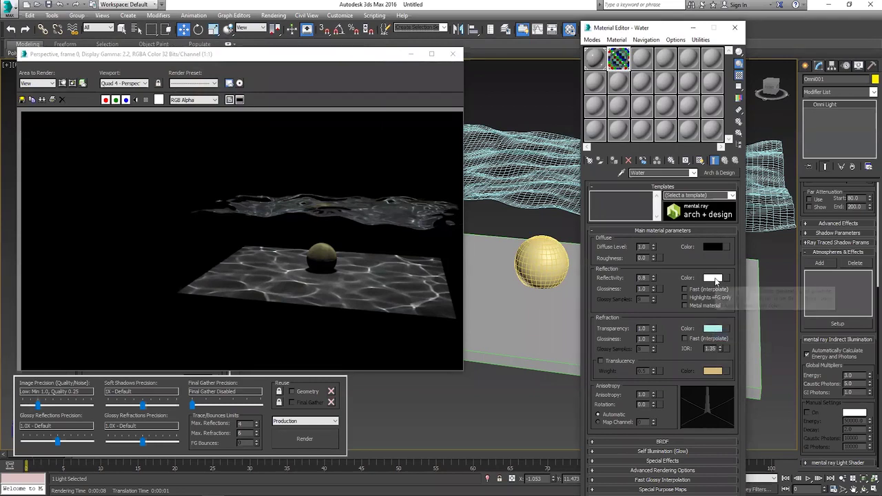
left_click(723, 296)
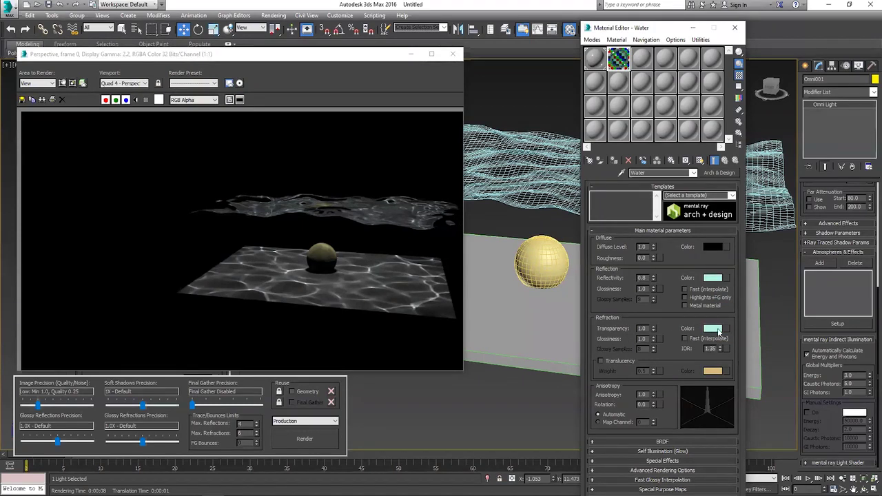
left_click(42, 100)
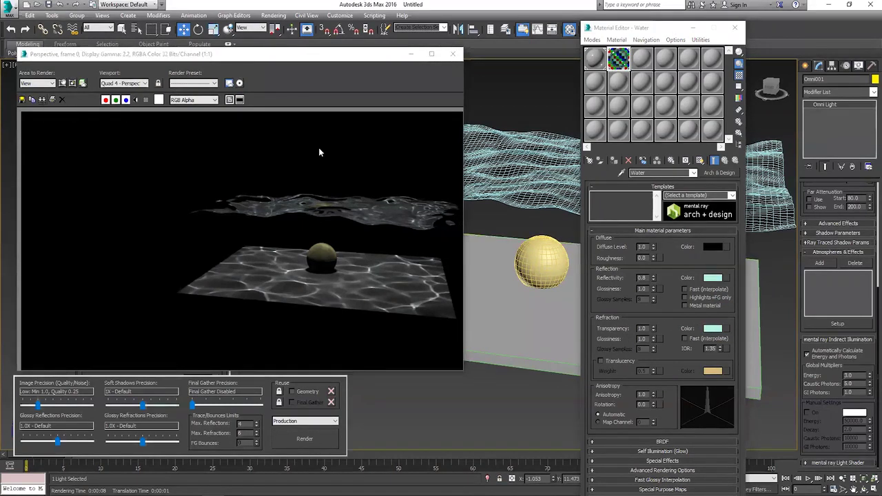
left_click_drag(409, 126, 711, 110)
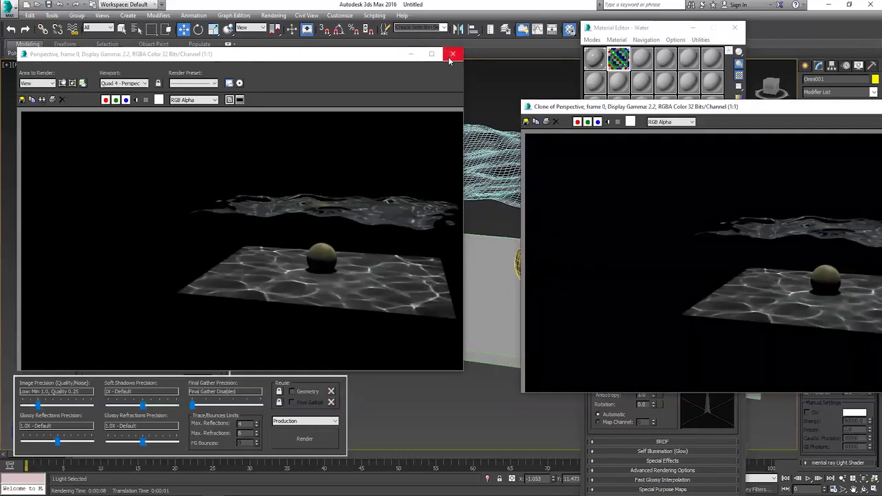
Step: Close the original render window and render the scene again with mental ray
left_click(452, 54)
scroll(322, 189, "up", 2)
scroll(322, 190, "up", 3)
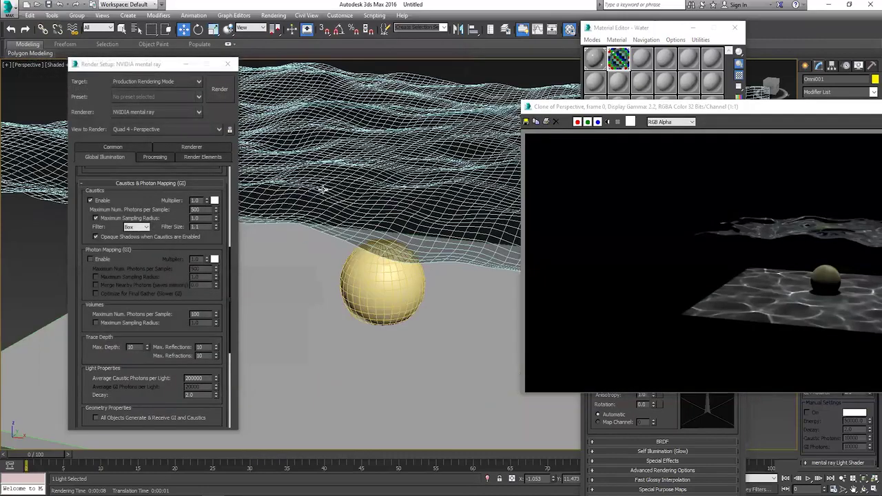
scroll(323, 190, "down", 3)
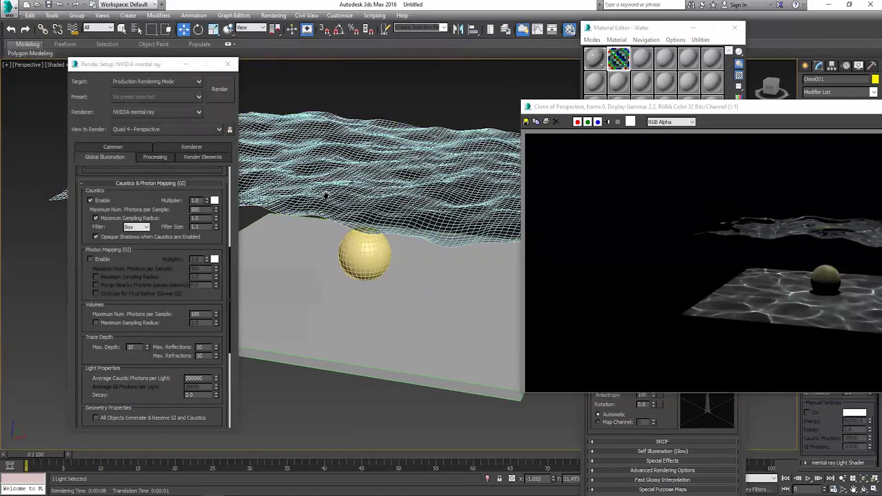
key("shift+q")
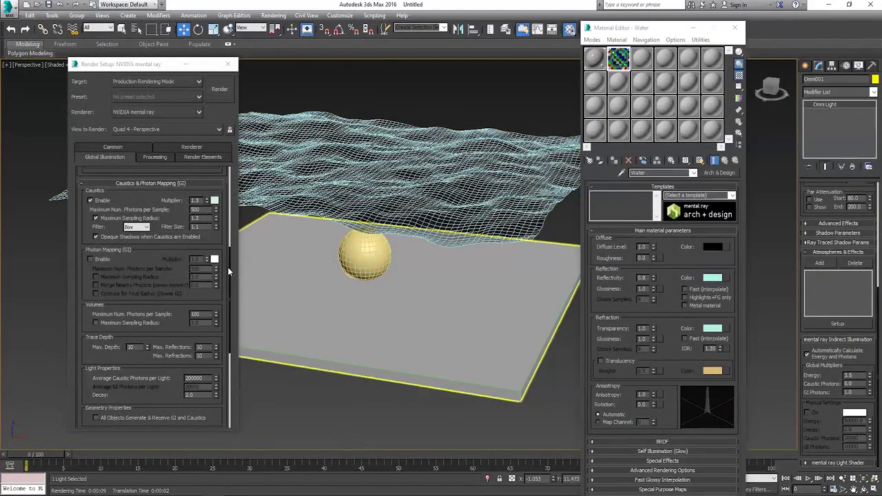
Step: Enable Final Gather with the Low precision preset and 0 diffuse bounces
left_click_drag(229, 271, 222, 164)
left_click(90, 199)
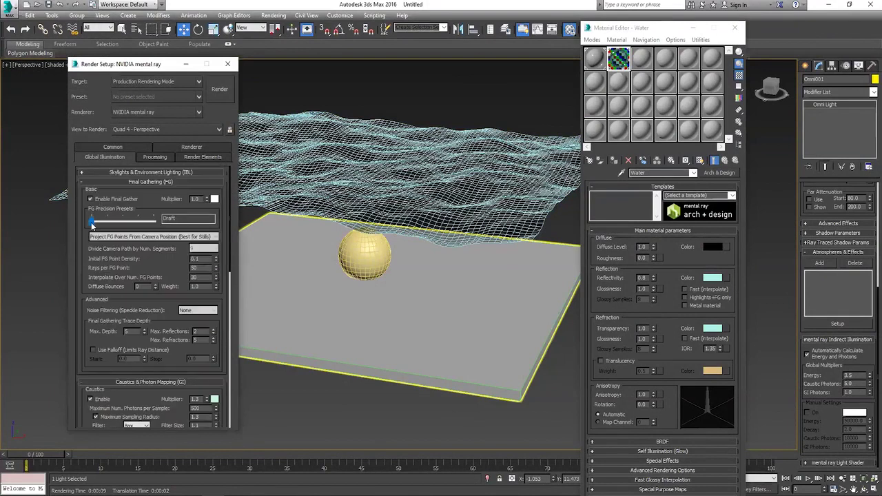
mouse_move(92, 221)
left_mouse_down()
mouse_move(119, 223)
mouse_move(107, 227)
left_mouse_up()
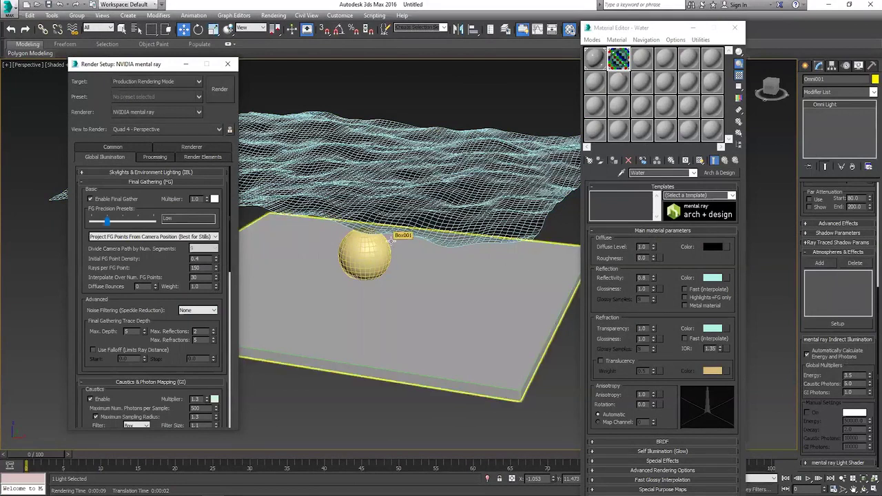
left_click_drag(115, 226, 152, 230)
left_click_drag(156, 229, 122, 227)
left_click_drag(122, 226, 108, 226)
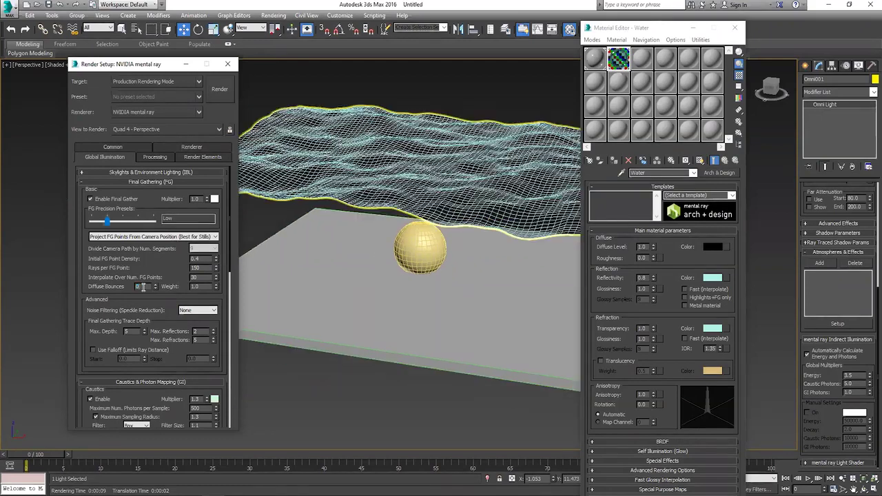
type("30")
Step: Set the Omni light's Caustic Photons multiplier to 30 and close the render settings
middle_click_drag(471, 192, 458, 202, "alt")
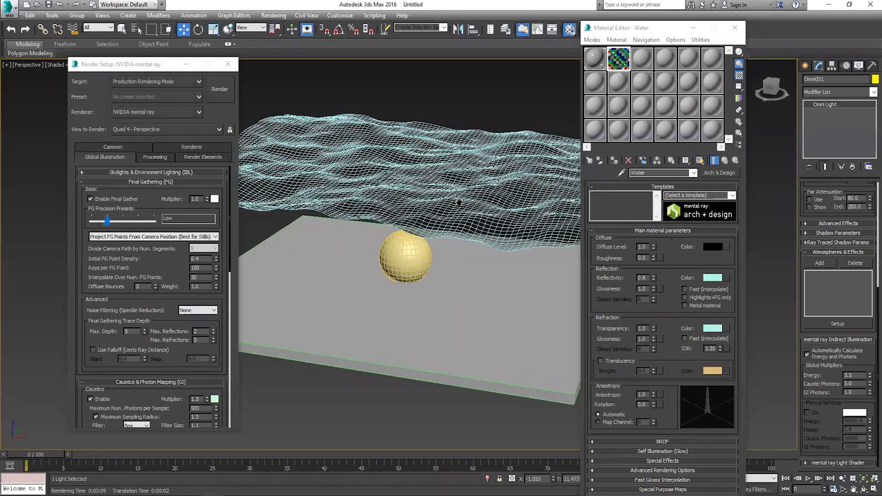
scroll(458, 202, "down", 5)
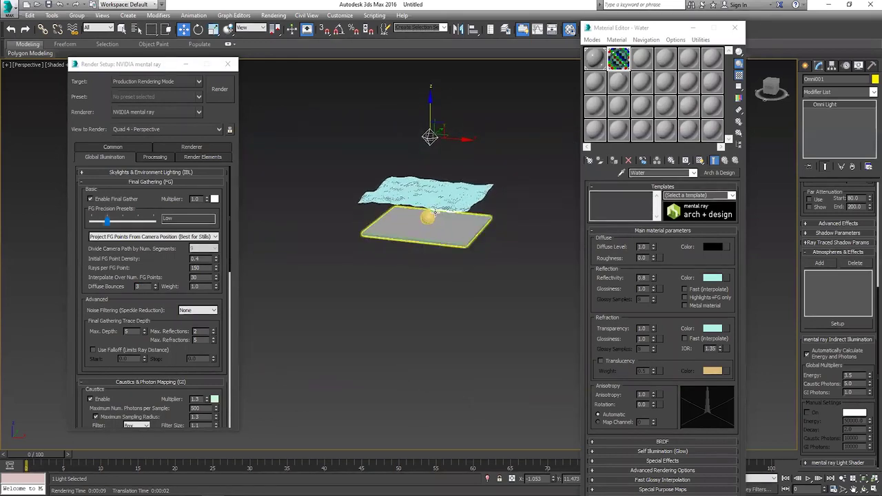
scroll(420, 228, "up", 4)
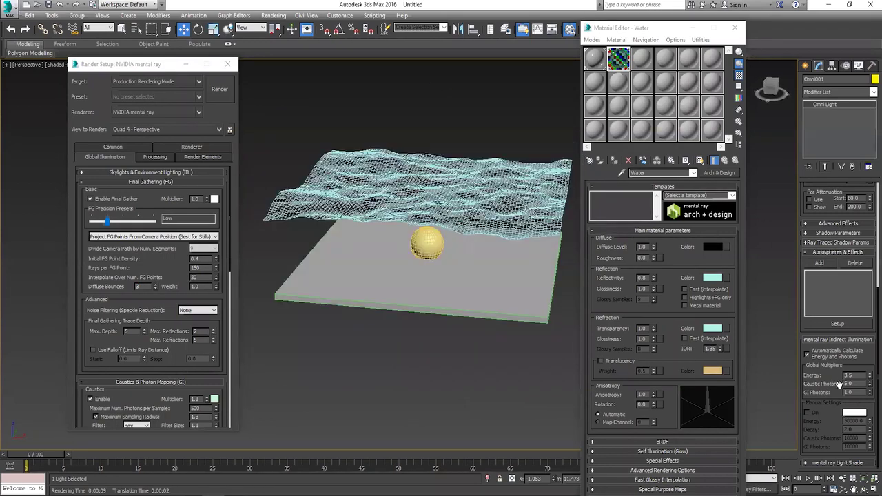
left_click_drag(859, 385, 792, 378)
type("30")
key("Return")
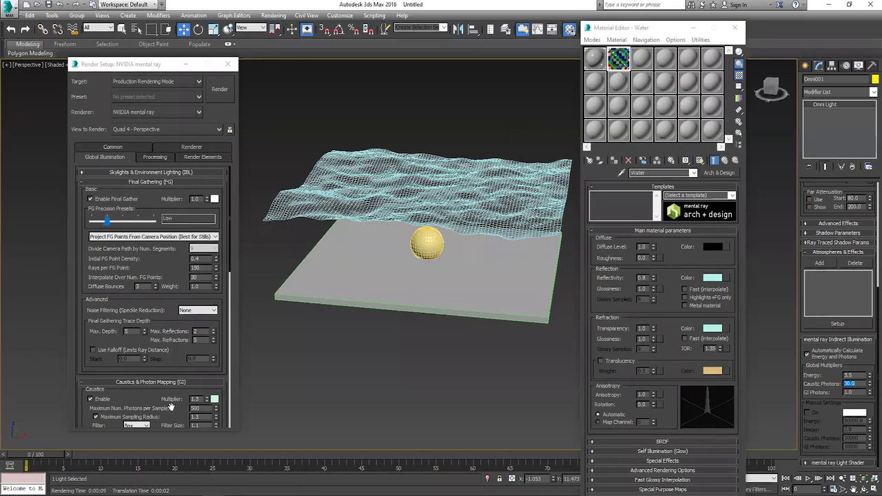
left_click_drag(148, 408, 161, 246)
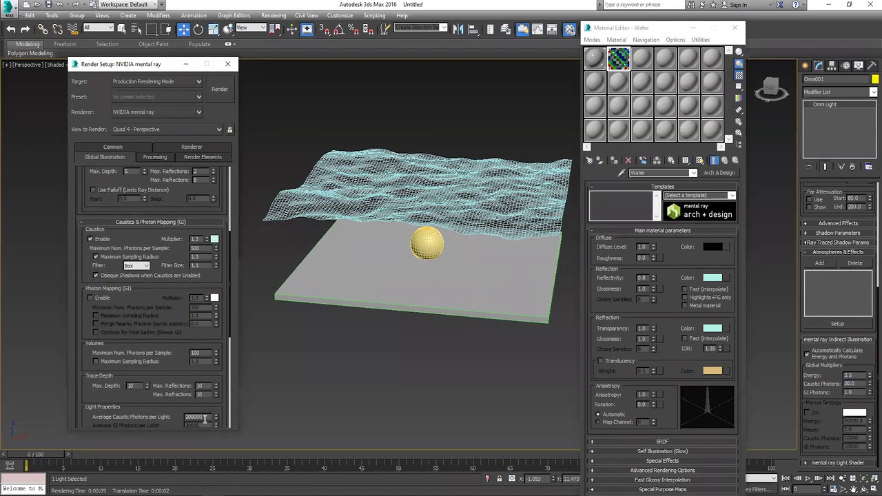
left_click(227, 64)
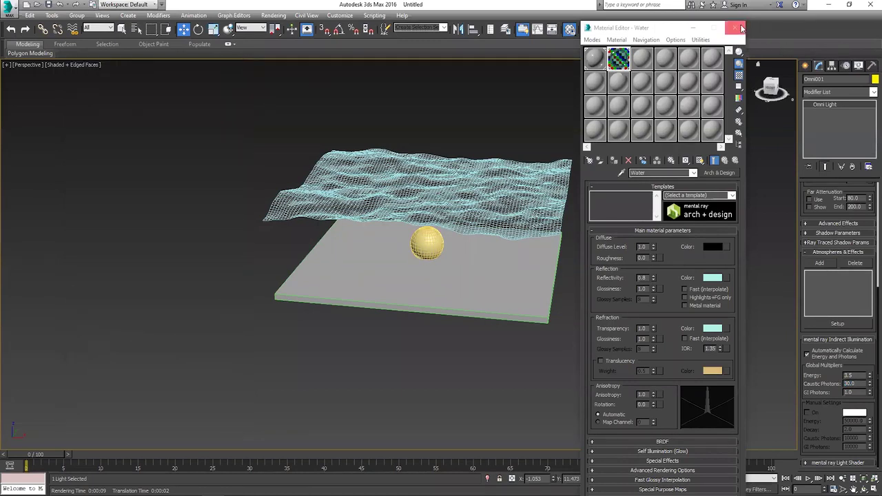
Step: Draw a box in the Top view matching the floor plane's extent
left_click(735, 28)
left_click(806, 65)
left_click(820, 126)
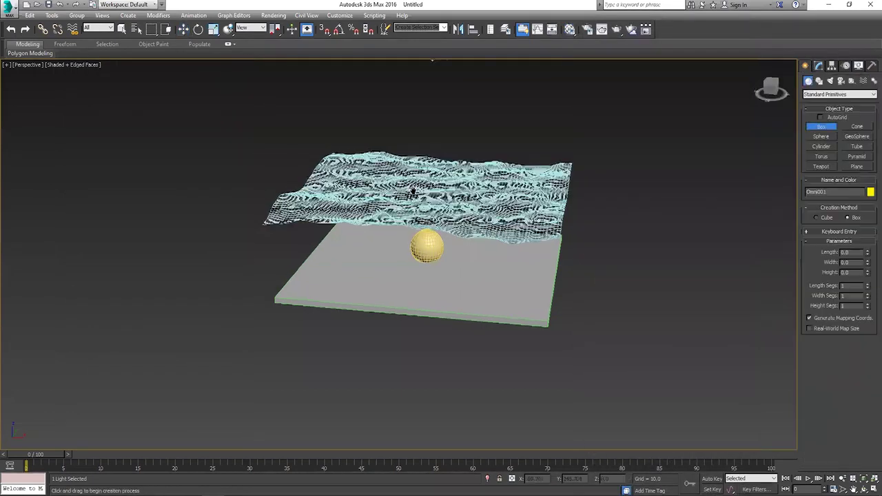
middle_click_drag(373, 172, 369, 200, "alt")
key("t")
scroll(439, 189, "down", 4)
left_click_drag(317, 115, 541, 343)
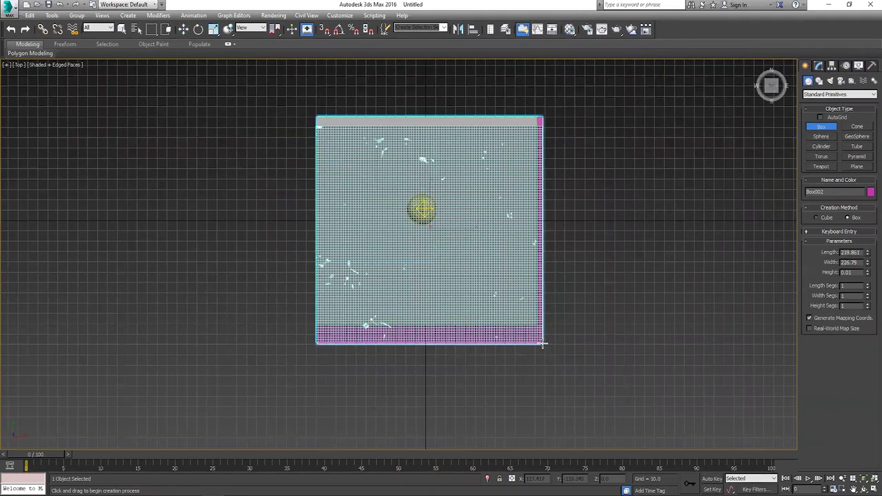
left_click(522, 255)
Step: Maximise the Front view and convert the box to an Editable Poly
key("w")
key("alt+w")
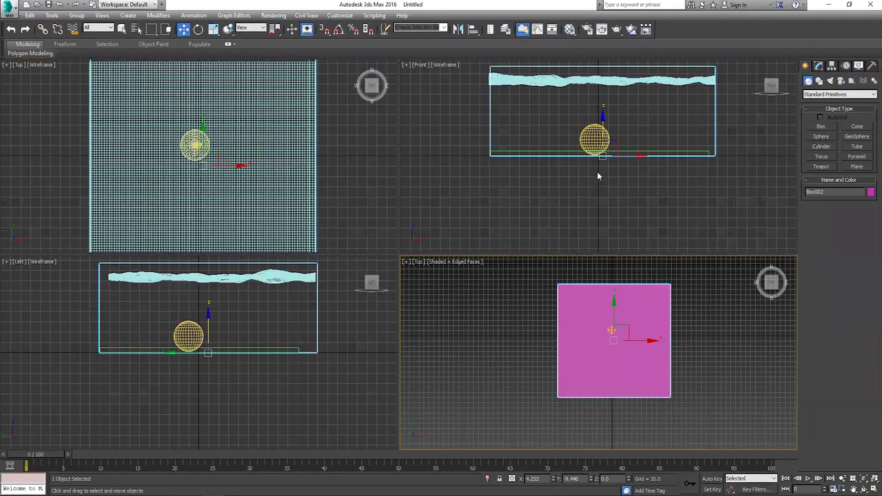
key("alt+w")
right_click(537, 167)
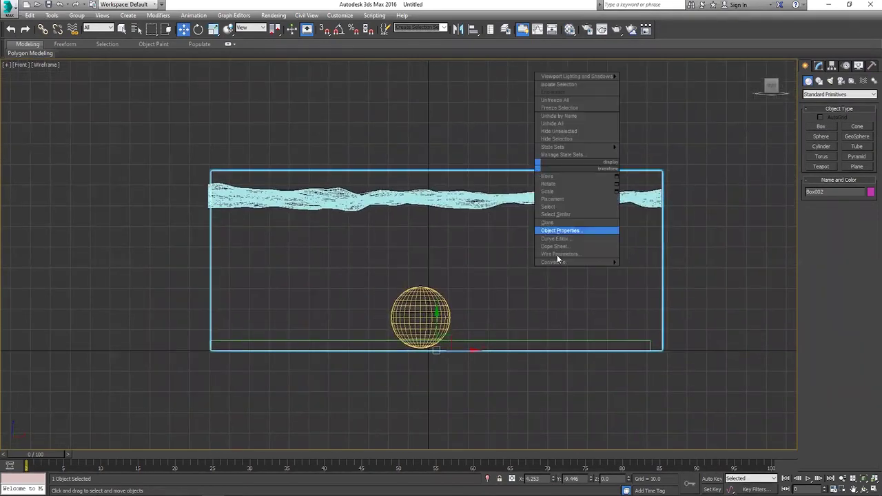
left_click(662, 270)
Step: Select the box's four top vertices and raise them well above the water
left_click(808, 104)
left_click(824, 112)
scroll(566, 148, "down", 3)
middle_click_drag(540, 229, 578, 303)
left_click_drag(289, 241, 648, 276)
mouse_move(470, 238)
left_mouse_down()
mouse_move(456, 84)
mouse_move(437, 78)
mouse_move(442, 89)
mouse_move(463, 78)
left_mouse_up()
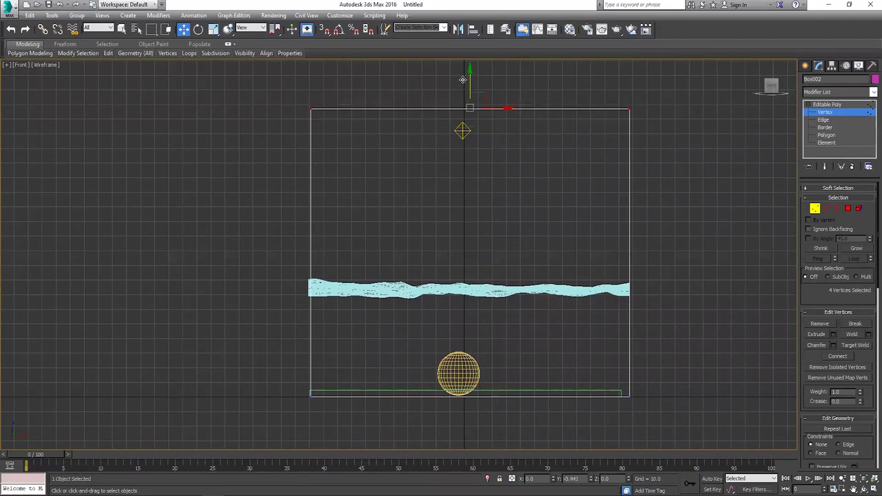
Step: Exit vertex editing and lower the omni light to sit inside the box
left_click(827, 104)
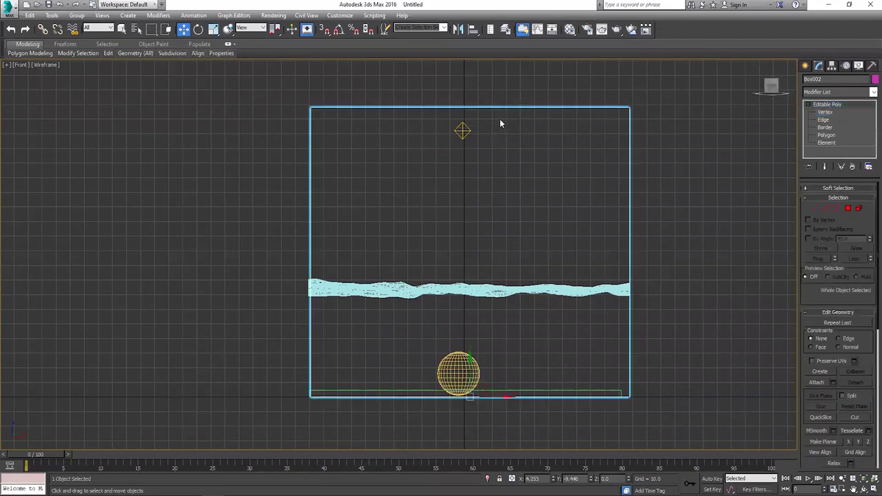
left_click(462, 130)
left_click_drag(458, 102, 458, 136)
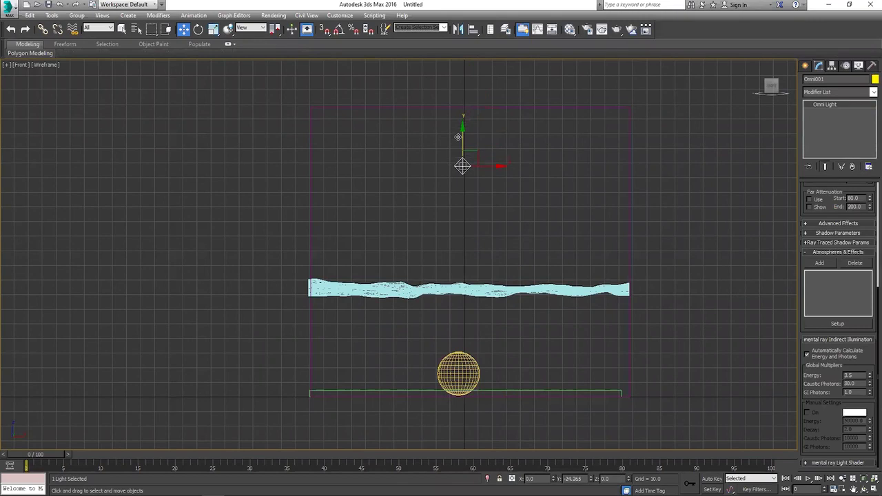
left_click(689, 172)
Step: Turn the bottom-right view into a maximised Perspective view angled on the box
key("alt+w")
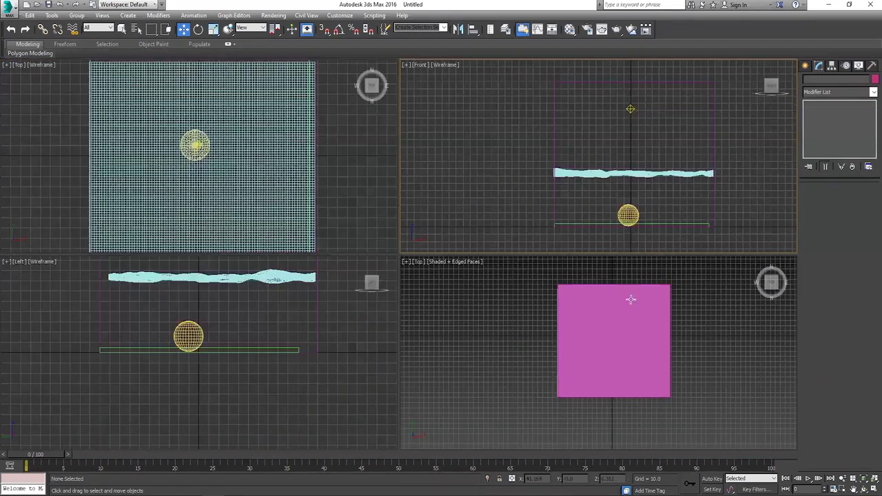
left_click(559, 347)
key("p")
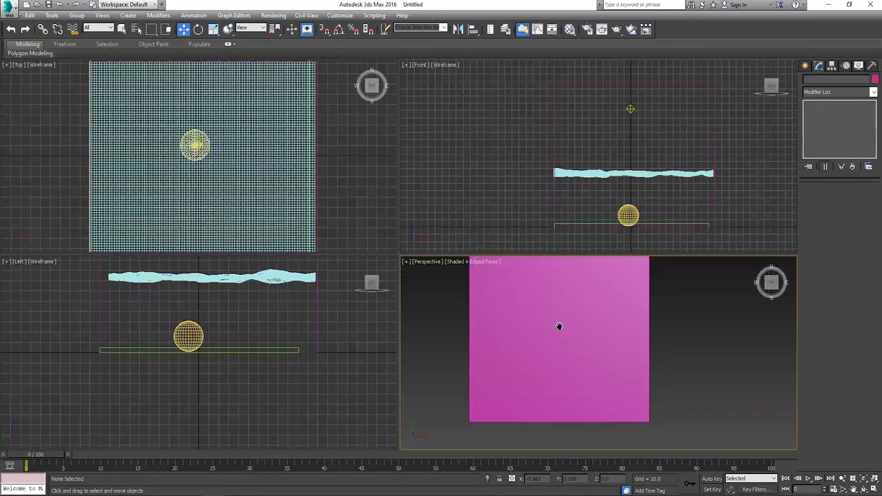
key("alt+w")
mouse_move(545, 333)
middle_mouse_down("alt")
mouse_move(358, 298)
mouse_move(553, 274)
mouse_move(479, 276)
mouse_move(482, 266)
mouse_move(460, 260)
mouse_move(397, 262)
mouse_move(433, 262)
middle_mouse_up("alt")
Step: Delete the room box's front face to open the enclosure, then deselect it
left_click(438, 218)
right_click(453, 185)
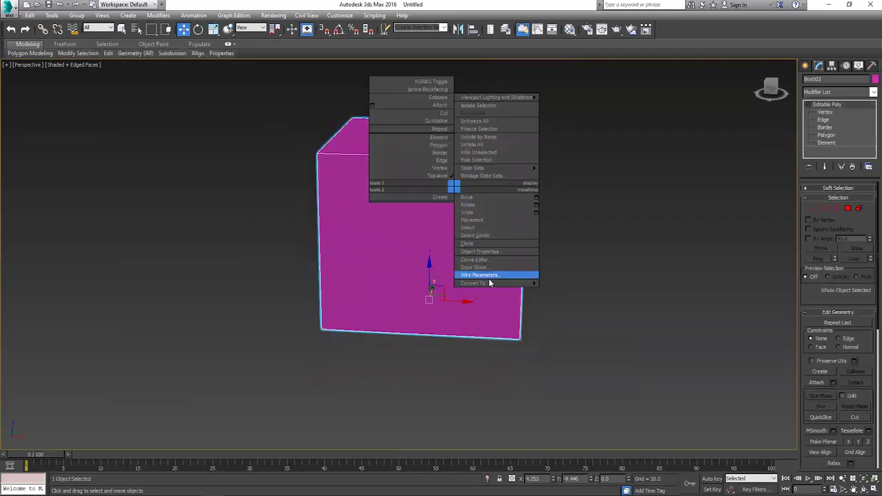
left_click(576, 290)
left_click(808, 104)
left_click(827, 135)
left_click(473, 217)
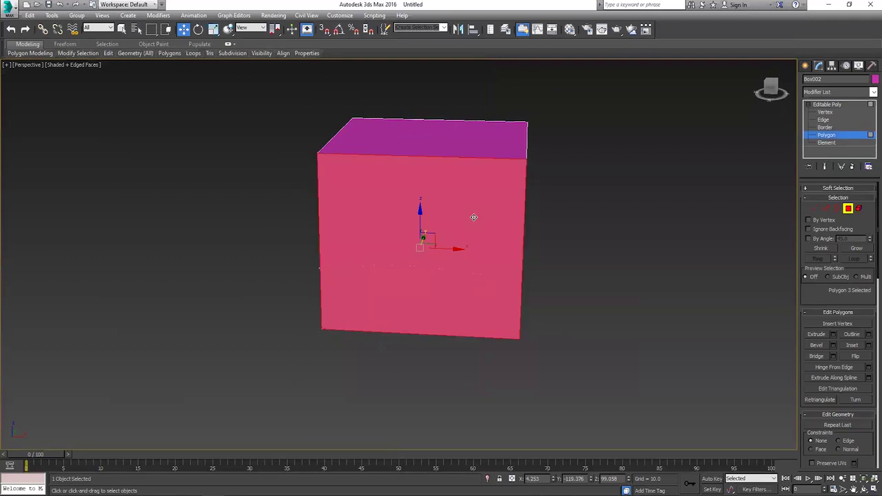
key("Delete")
left_click(830, 104)
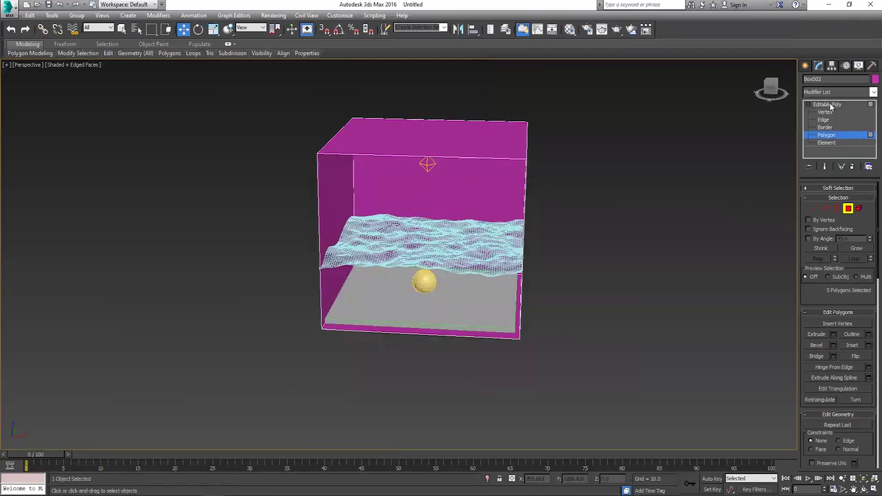
left_click(577, 191)
scroll(585, 178, "up", 3)
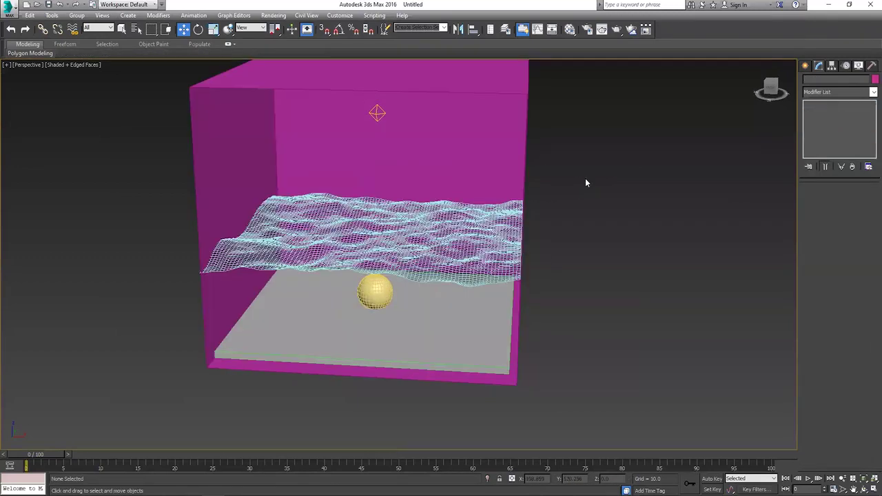
middle_click_drag(634, 262, 654, 275)
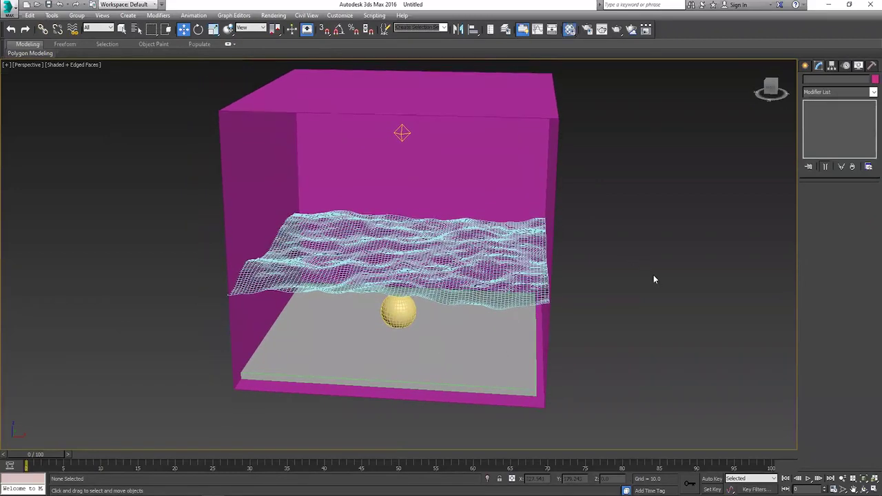
Step: Apply the grey Surface material to the room box
key("m")
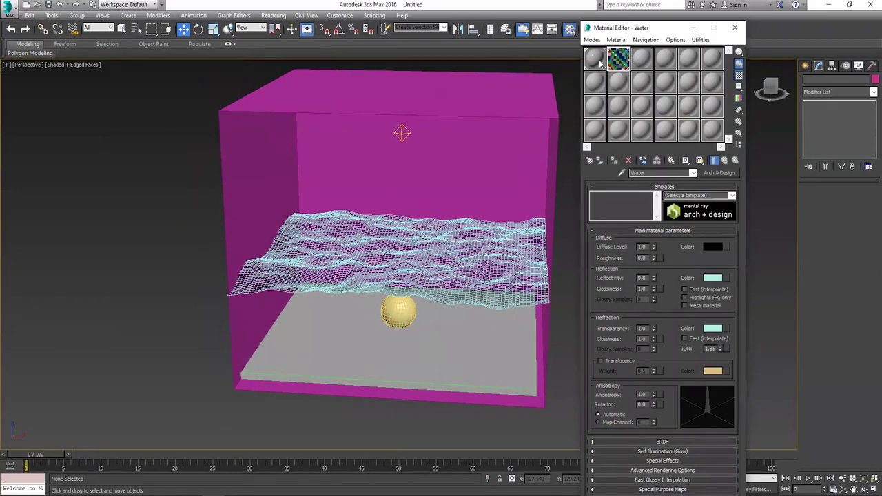
left_click(596, 61)
left_click_drag(596, 61, 331, 169)
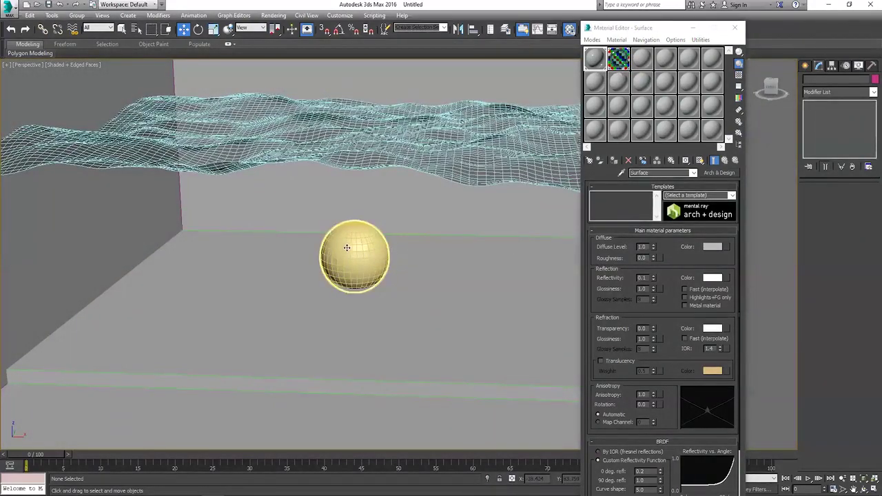
Step: Give the sphere a new Arch & Design material using the Chrome template
left_click(385, 263)
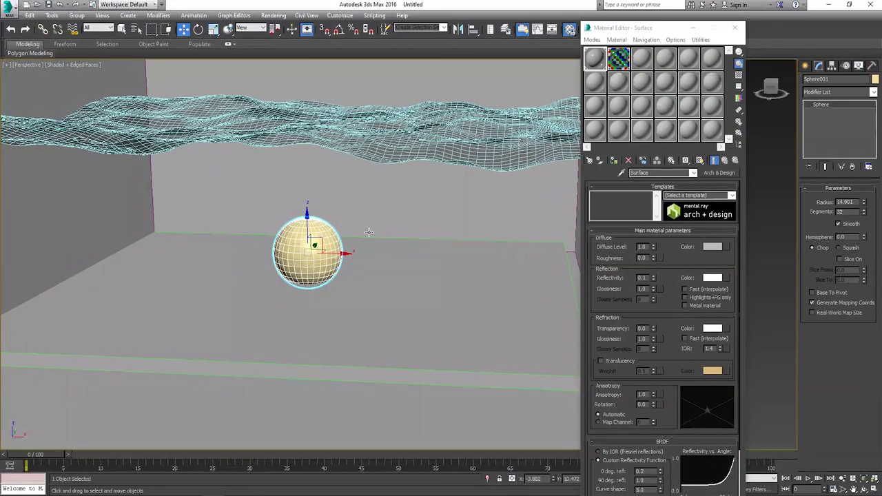
left_click(639, 59)
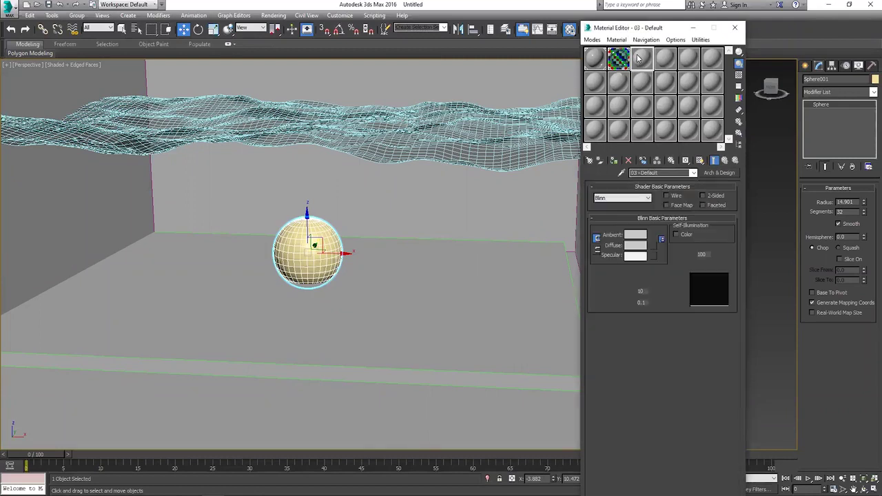
left_click(714, 174)
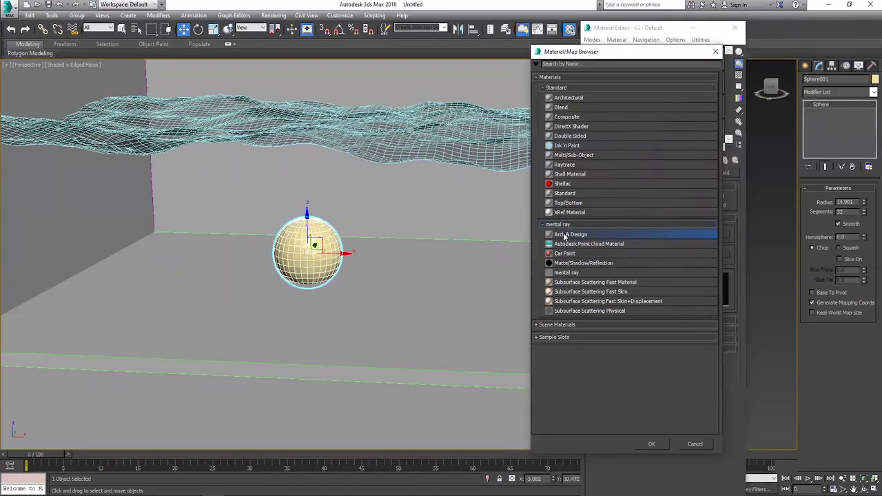
double_click(564, 235)
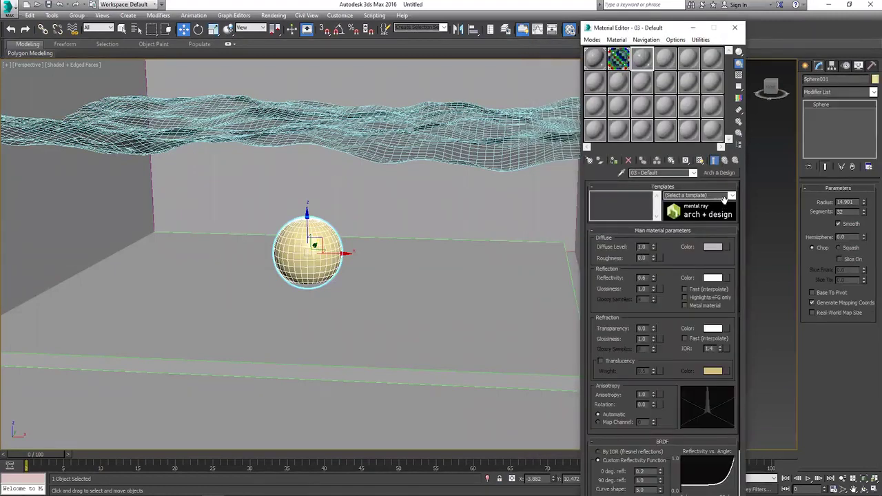
left_click(732, 196)
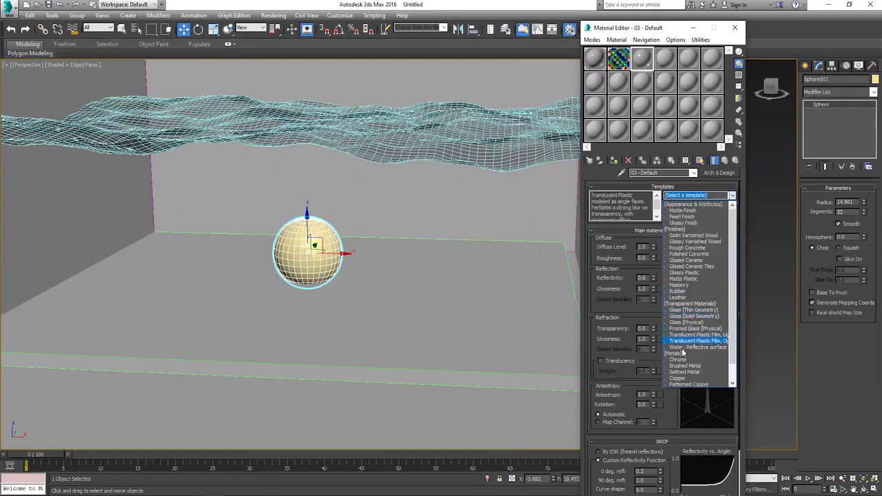
left_click(682, 359)
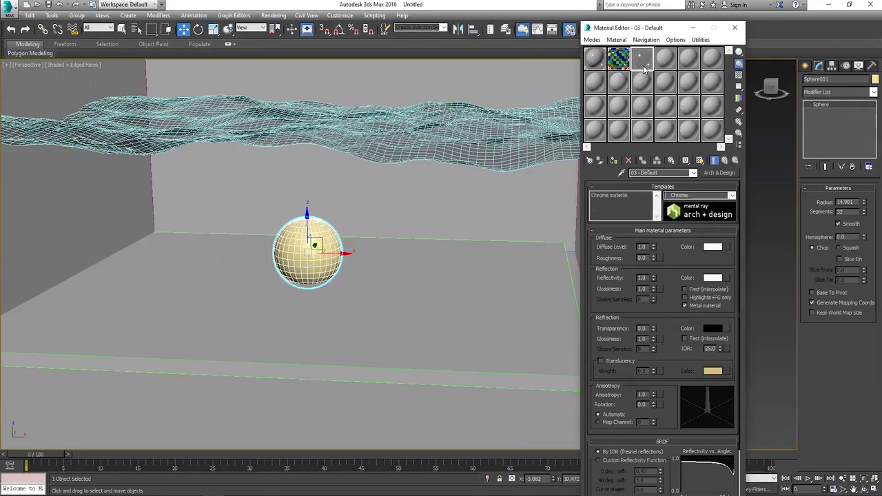
left_click_drag(277, 275, 307, 252)
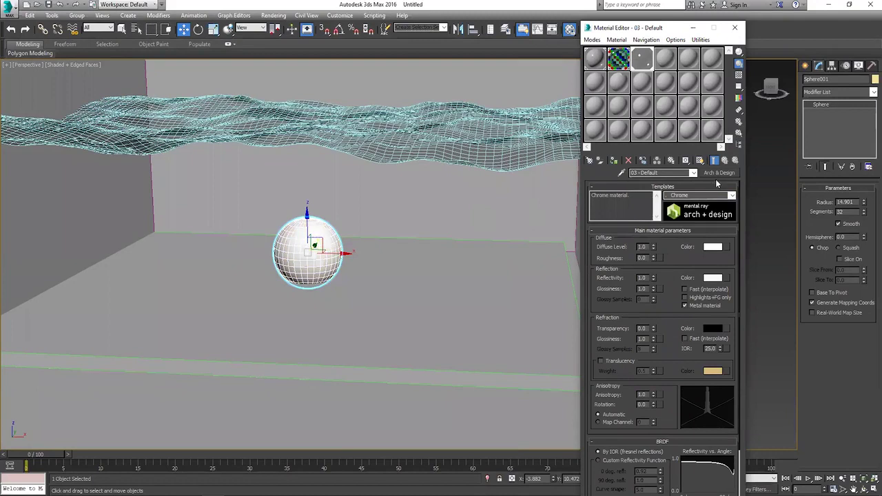
middle_click_drag(439, 239, 457, 234)
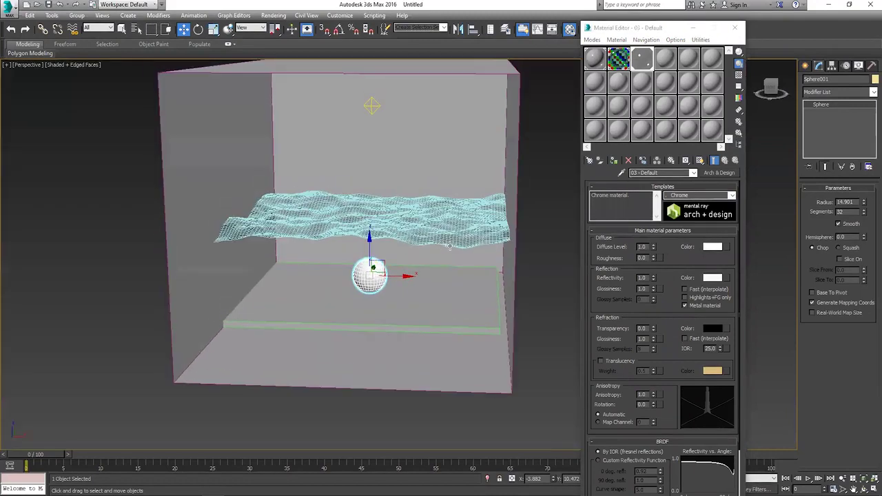
middle_click_drag(440, 232, 461, 230, "alt")
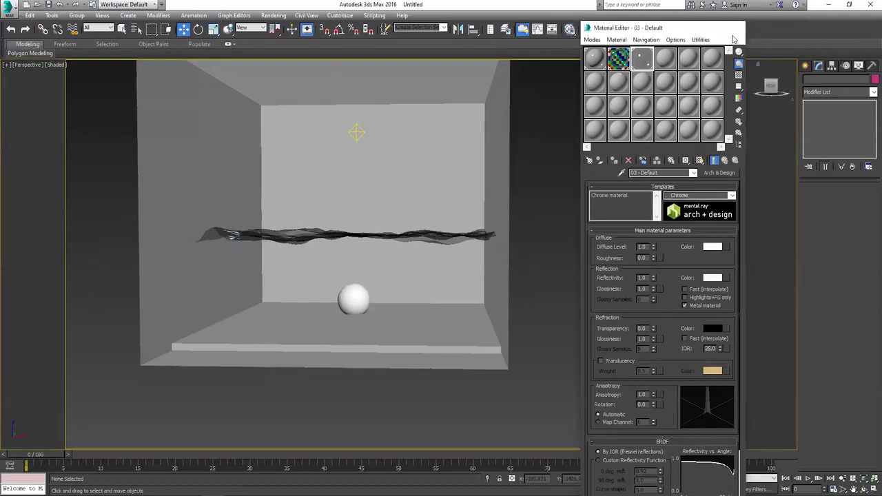
Step: Close the material editor, centre and zoom in on the room, and open Render Setup with F10
left_click(735, 29)
mouse_move(362, 276)
middle_mouse_down()
mouse_move(430, 305)
mouse_move(422, 282)
middle_mouse_up()
scroll(430, 305, "up", 3)
scroll(432, 288, "up", 3)
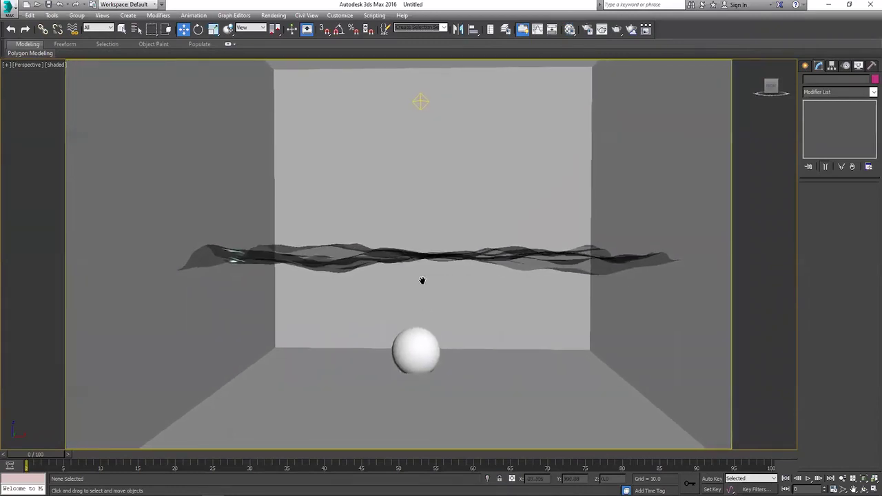
scroll(422, 282, "up", 2)
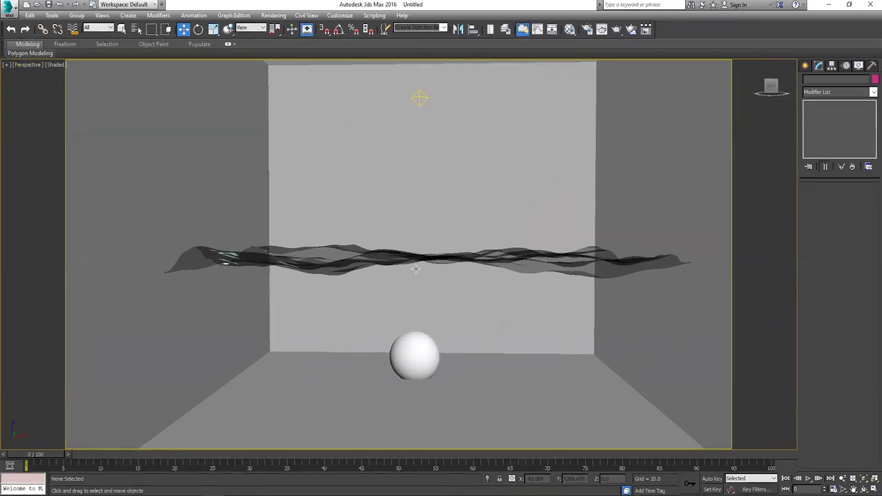
scroll(415, 269, "up", 2)
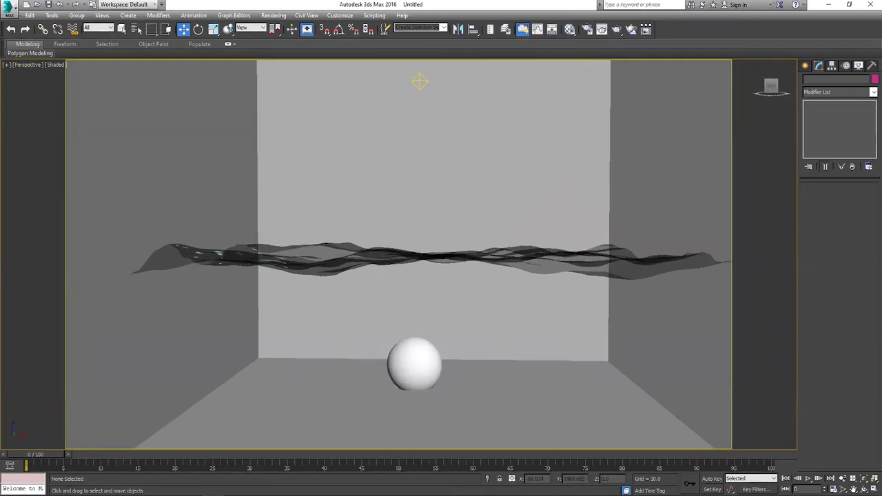
key("F10")
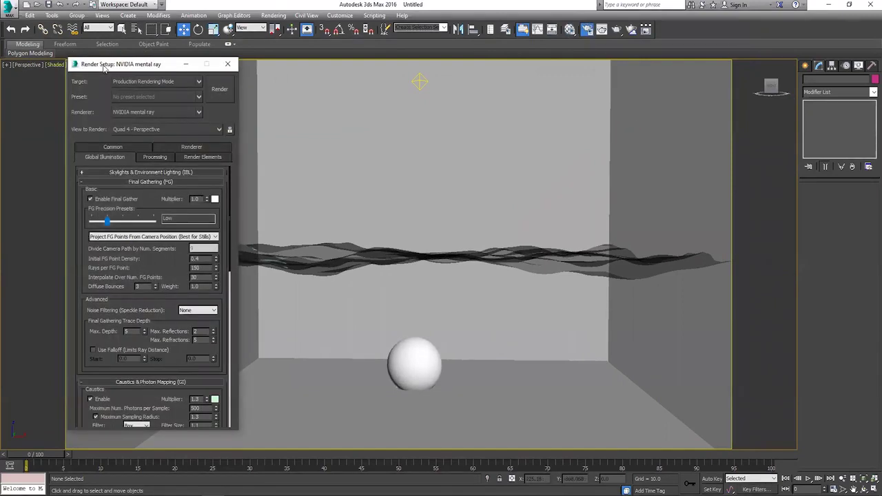
Step: Review the caustics settings and the omni light's photons, then close Render Setup
left_click_drag(108, 69, 536, 32)
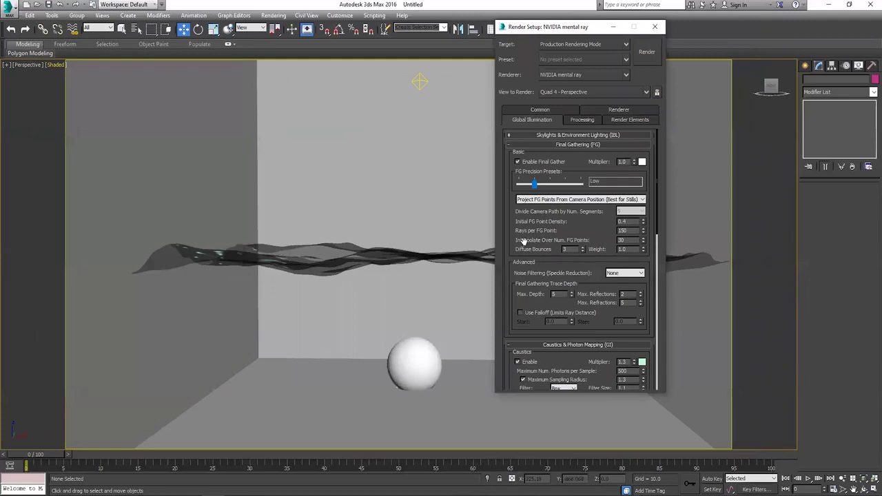
left_click_drag(546, 265, 506, 138)
scroll(506, 137, "down", 3)
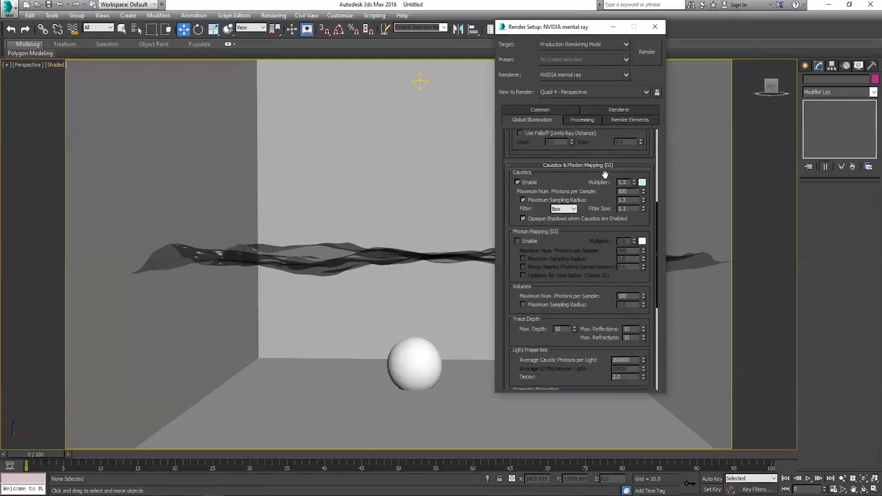
left_click(418, 80)
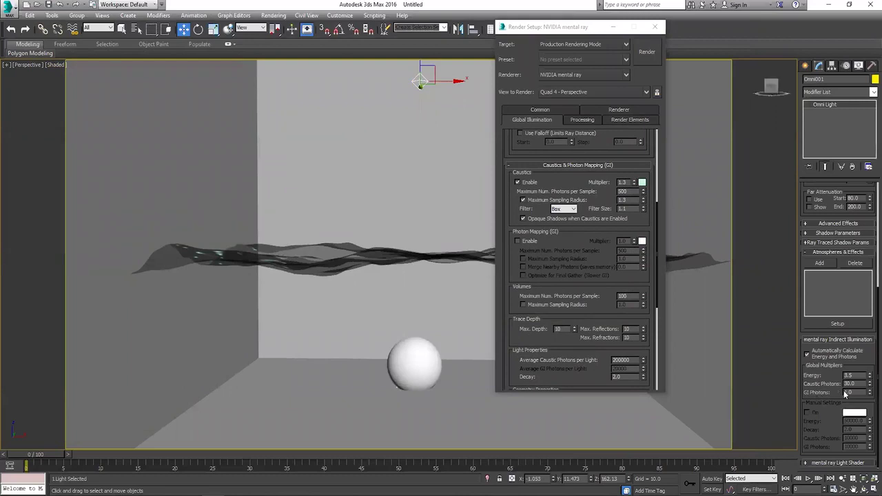
scroll(559, 235, "up", 8)
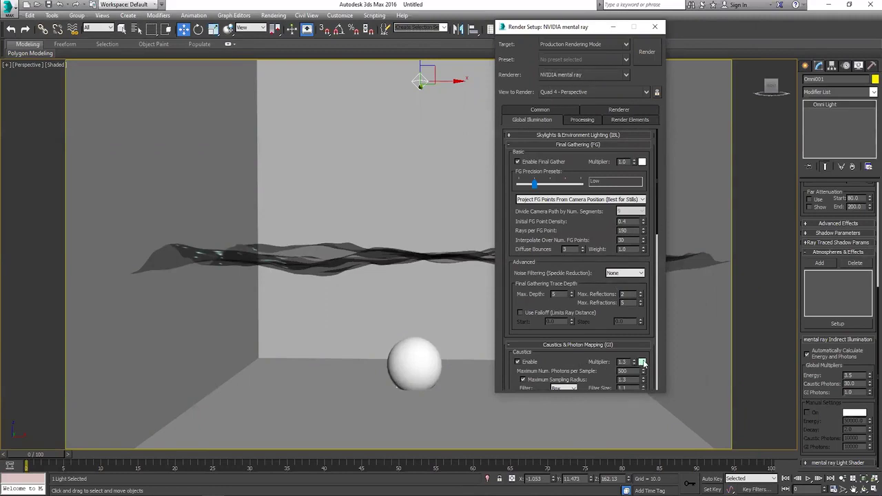
left_click_drag(583, 363, 568, 302)
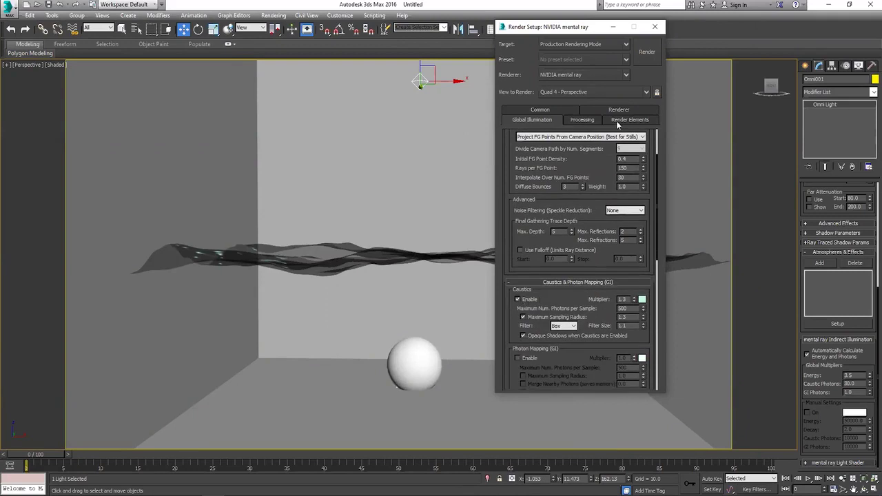
left_click(651, 30)
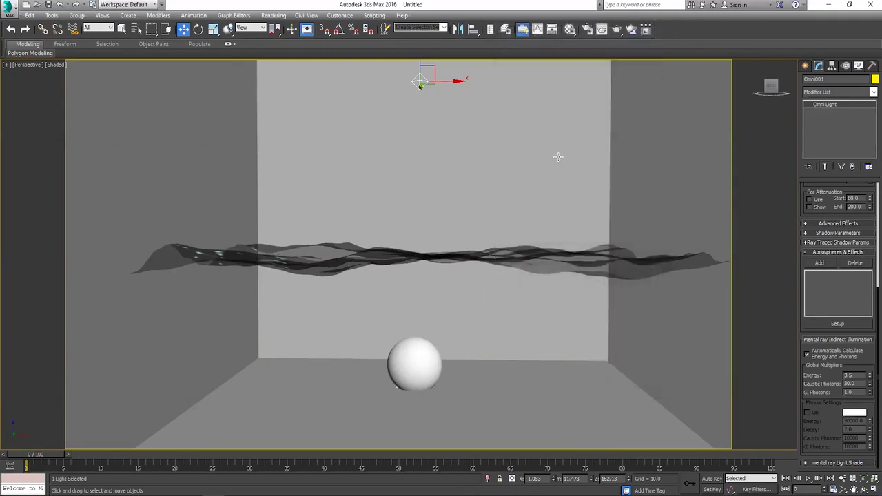
Step: Inspect the Water material's settings in the material editor and close it
key("m")
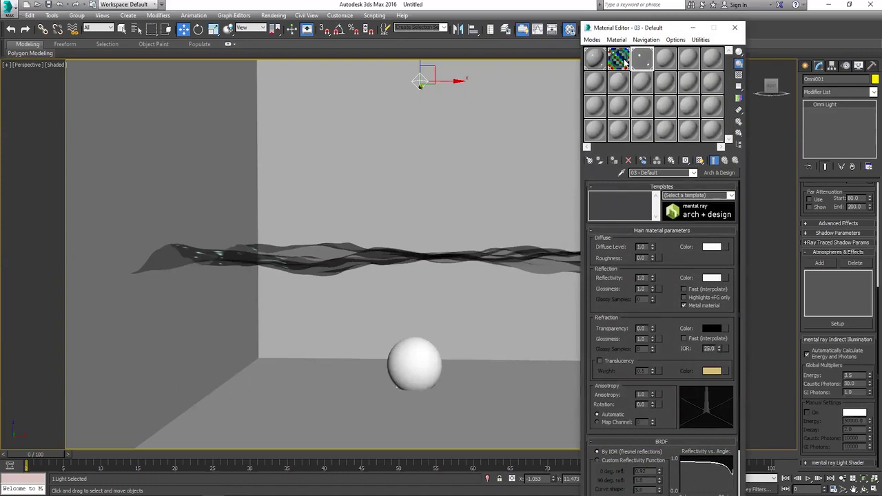
left_click(623, 60)
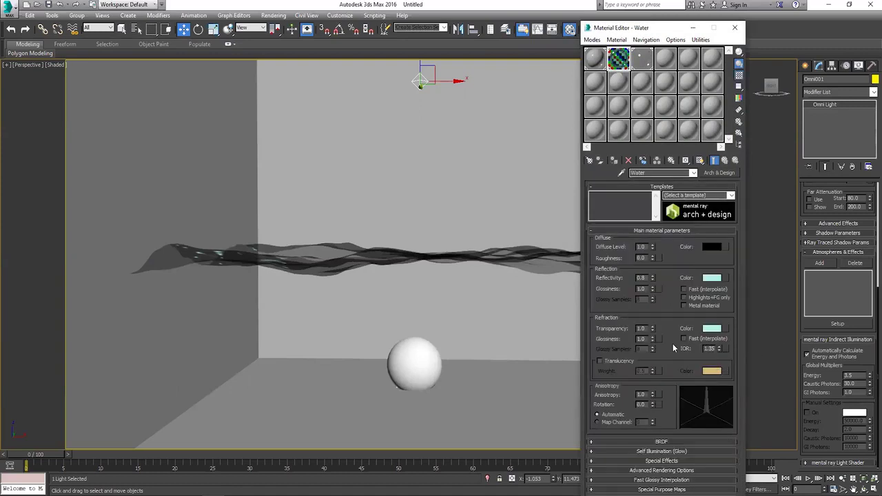
left_click(734, 28)
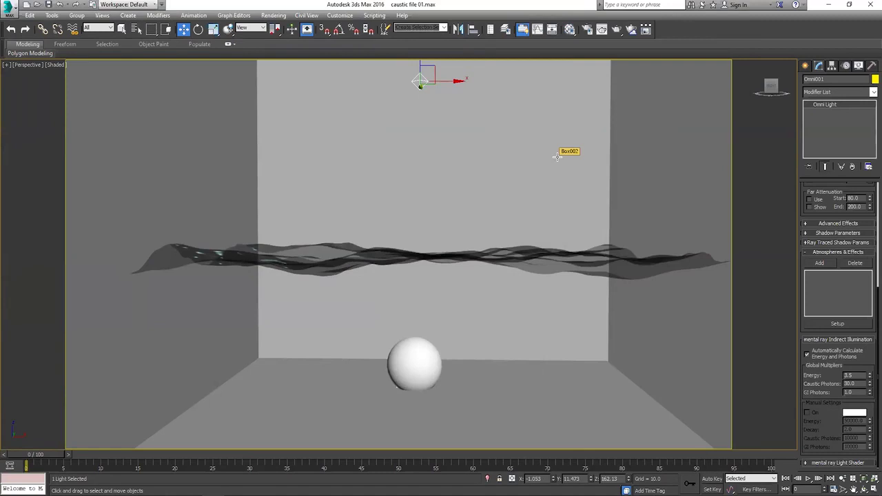
Step: Render the Perspective view of the enclosed room with mental ray
key("shift+q")
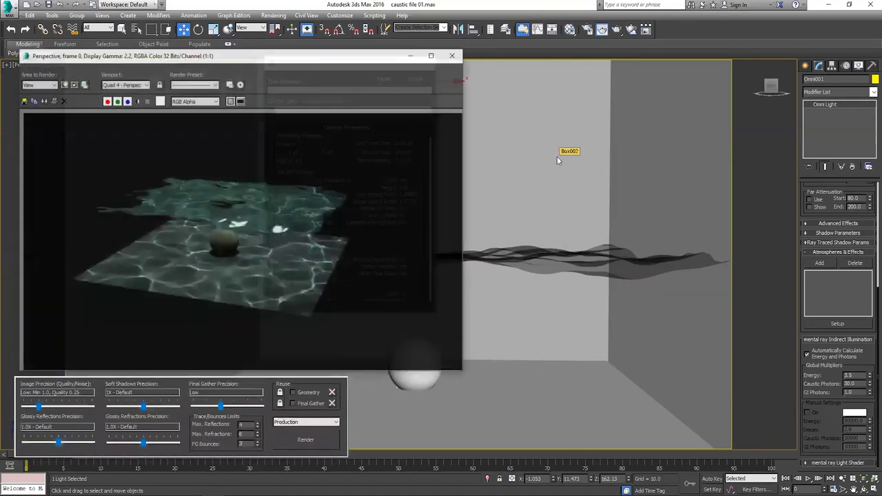